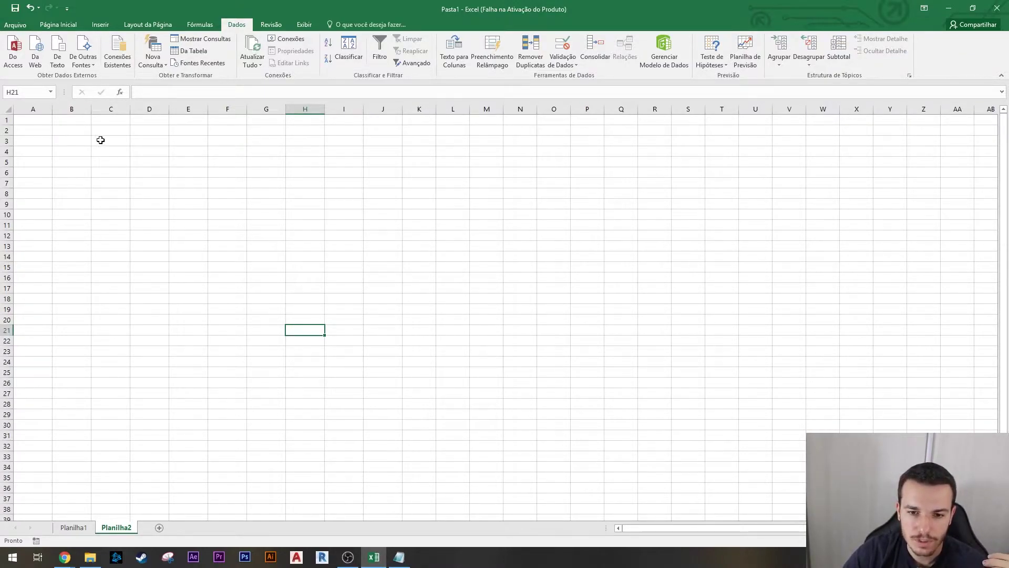
Enter Inquilinos1 in cell K4 and fill the numbered series across to Inquilinos9 in S4.
{"action": "left_click", "coordinate": [409, 151]}
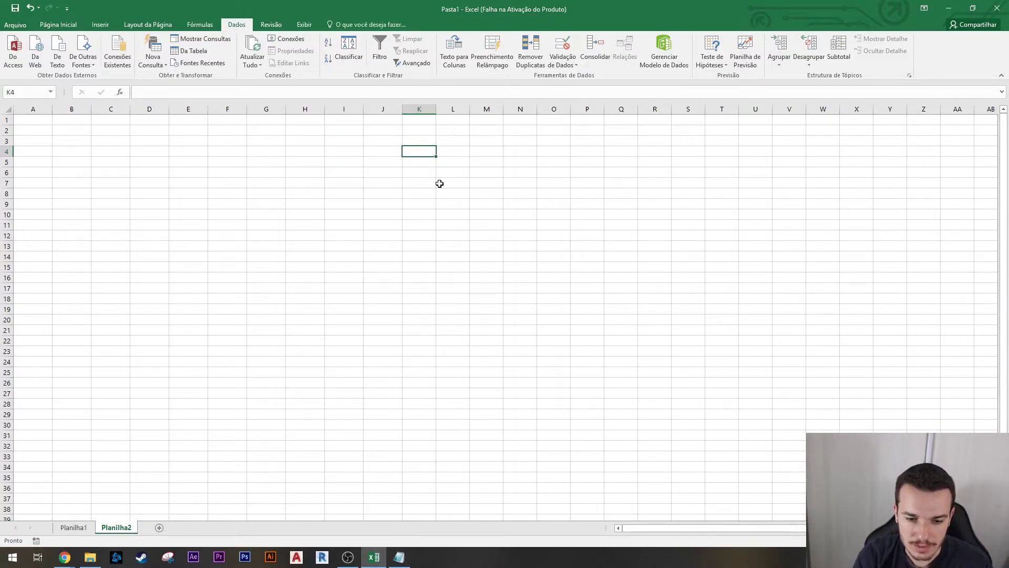
{"action": "type", "text": "Inquilinos1"}
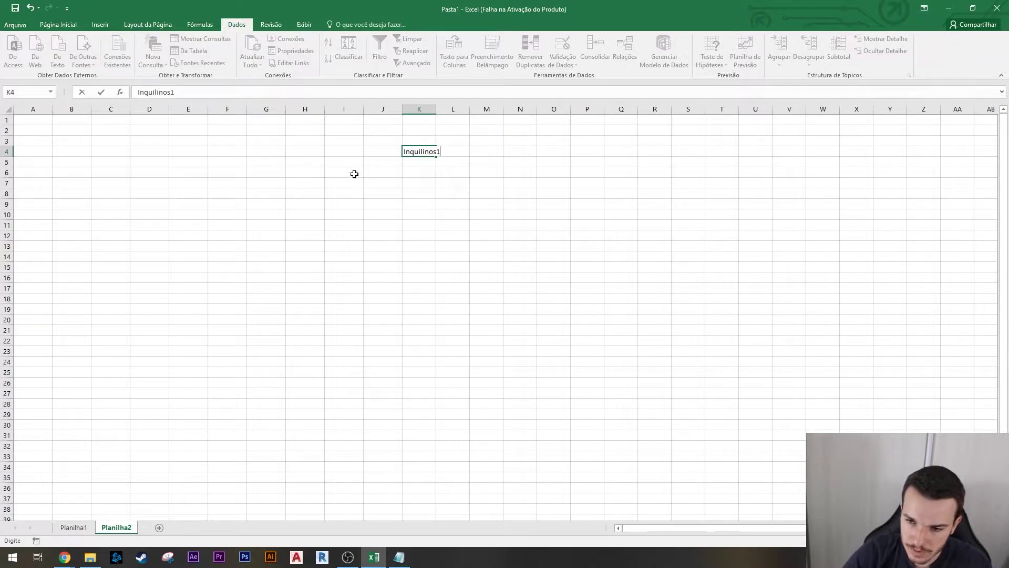
{"action": "left_click", "coordinate": [413, 192]}
{"action": "left_click", "coordinate": [428, 152]}
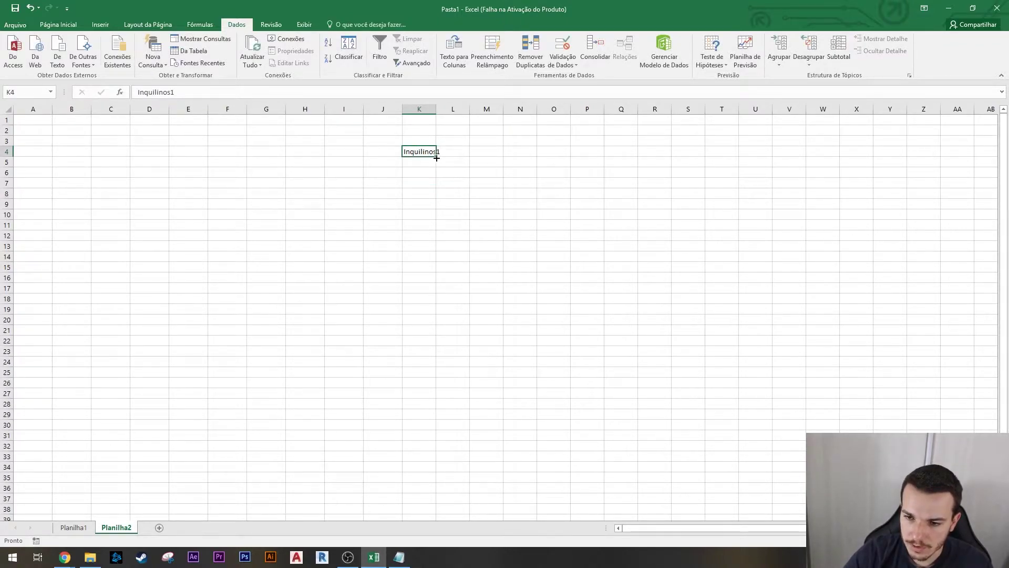
{"action": "left_click_drag", "start_coordinate": [436, 157], "coordinate": [697, 157]}
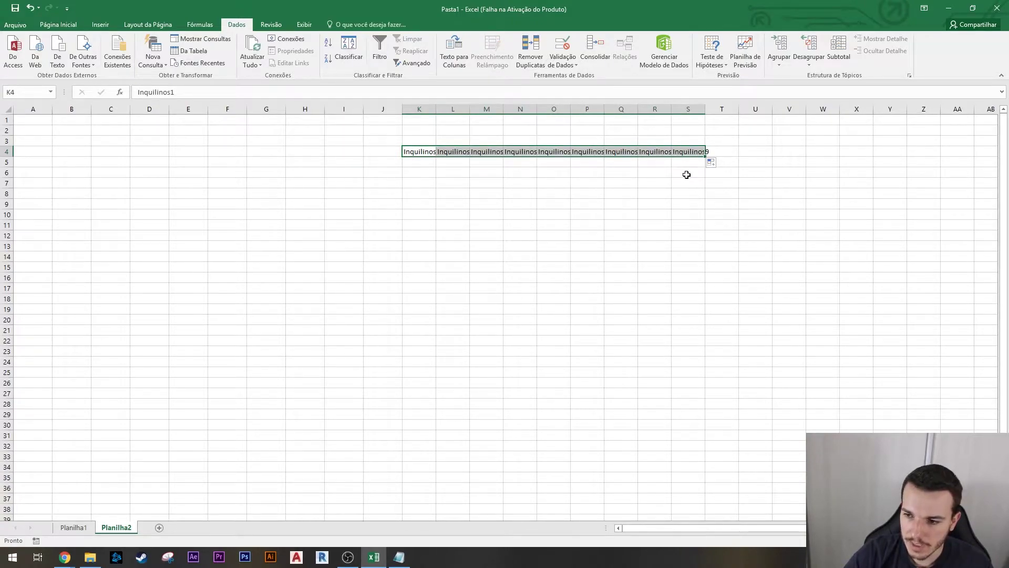
{"action": "key", "text": "ctrl+Right"}
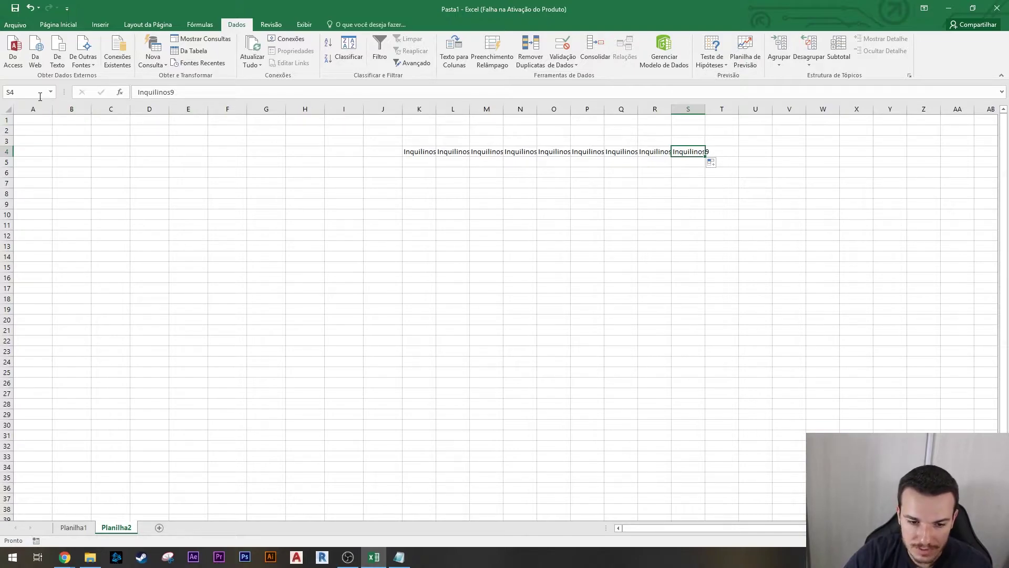
Auto-fit the widths of all columns in the sheet to their contents.
{"action": "left_click", "coordinate": [10, 105]}
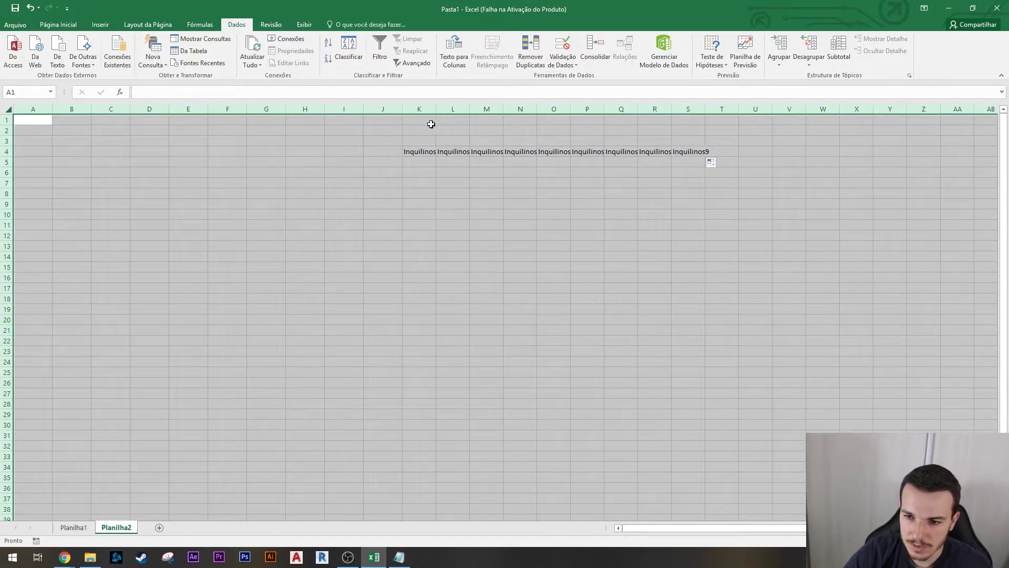
{"action": "double_click", "coordinate": [436, 109]}
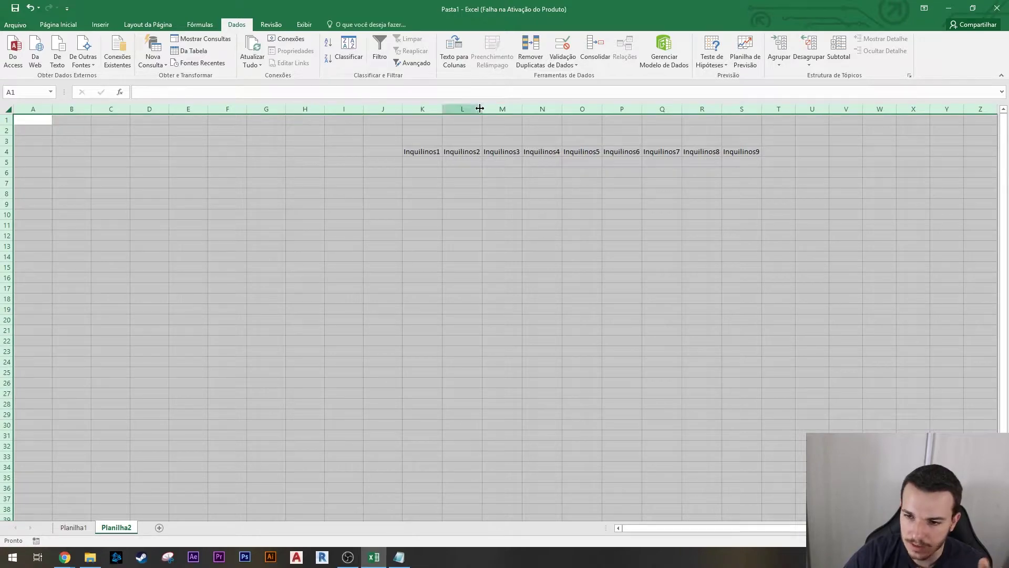
{"action": "left_click", "coordinate": [453, 169]}
{"action": "left_click", "coordinate": [475, 221]}
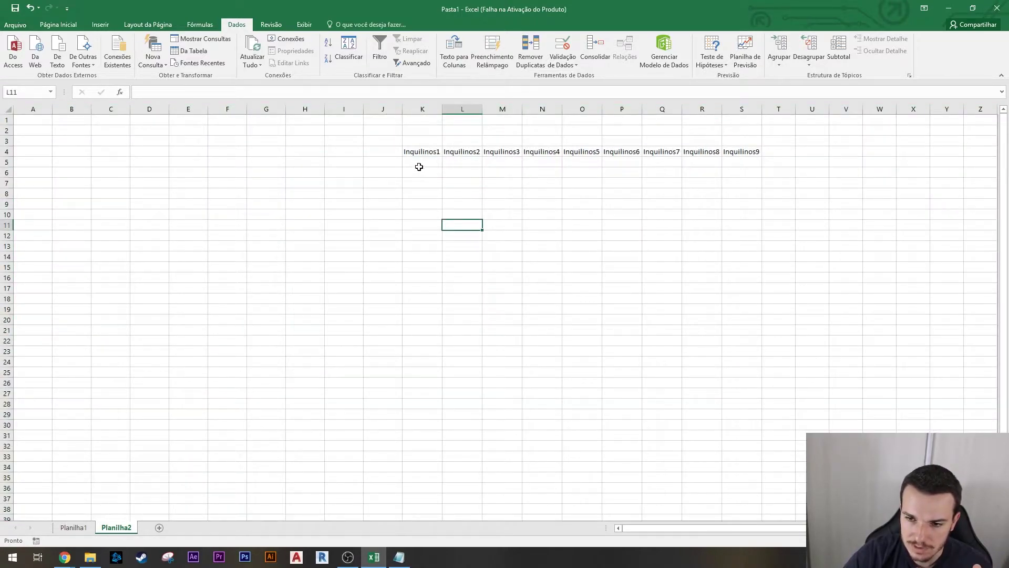
Enter 100 in cell K5 below Inquilinos1 and copy it across to S5.
{"action": "left_click", "coordinate": [419, 166]}
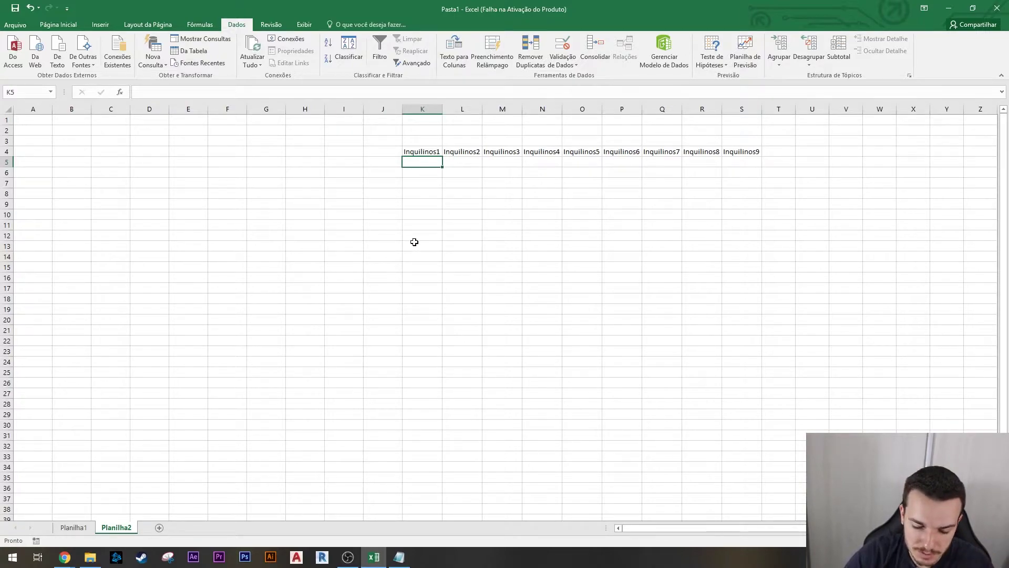
{"action": "type", "text": "100"}
{"action": "key", "text": "Return"}
{"action": "left_click", "coordinate": [437, 164]}
{"action": "left_click_drag", "start_coordinate": [443, 167], "coordinate": [757, 167]}
{"action": "left_click", "coordinate": [549, 258]}
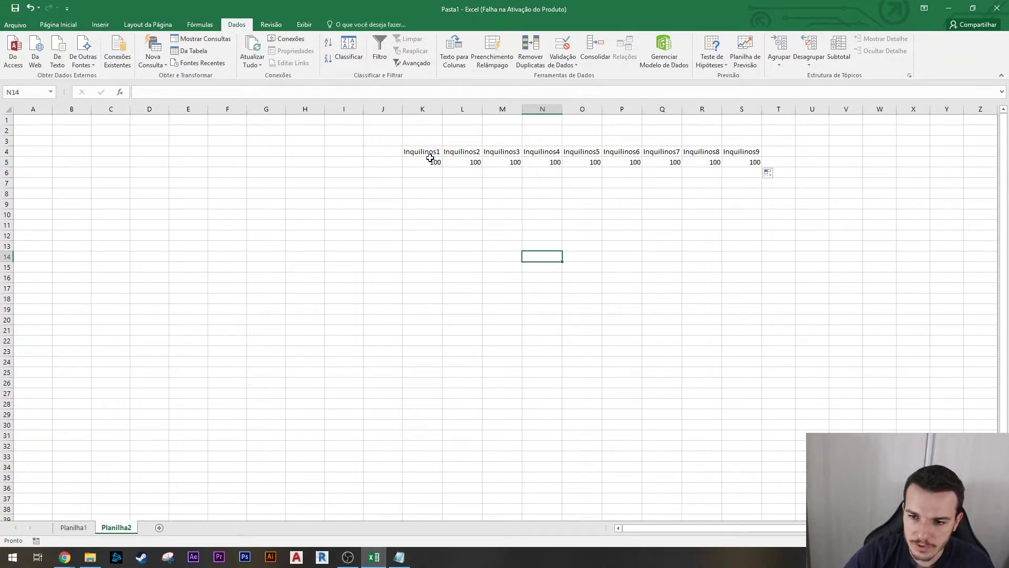
Set L5 to 200 and extend the series from K5 in steps of 100 up to 900 in S5.
{"action": "left_click", "coordinate": [463, 163]}
{"action": "type", "text": "200"}
{"action": "key", "text": "Return"}
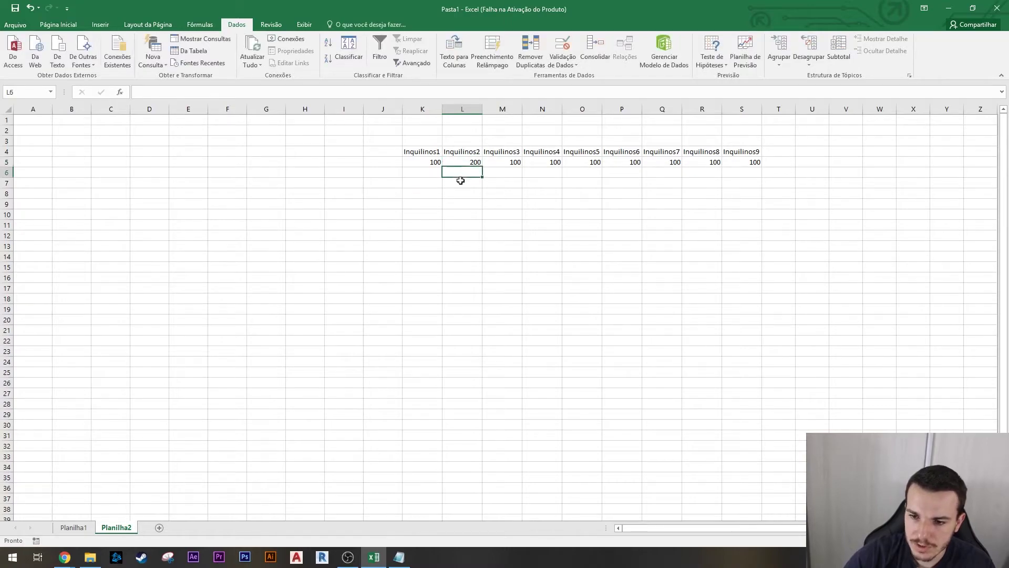
{"action": "left_click_drag", "start_coordinate": [430, 162], "coordinate": [752, 167]}
{"action": "left_click", "coordinate": [646, 202]}
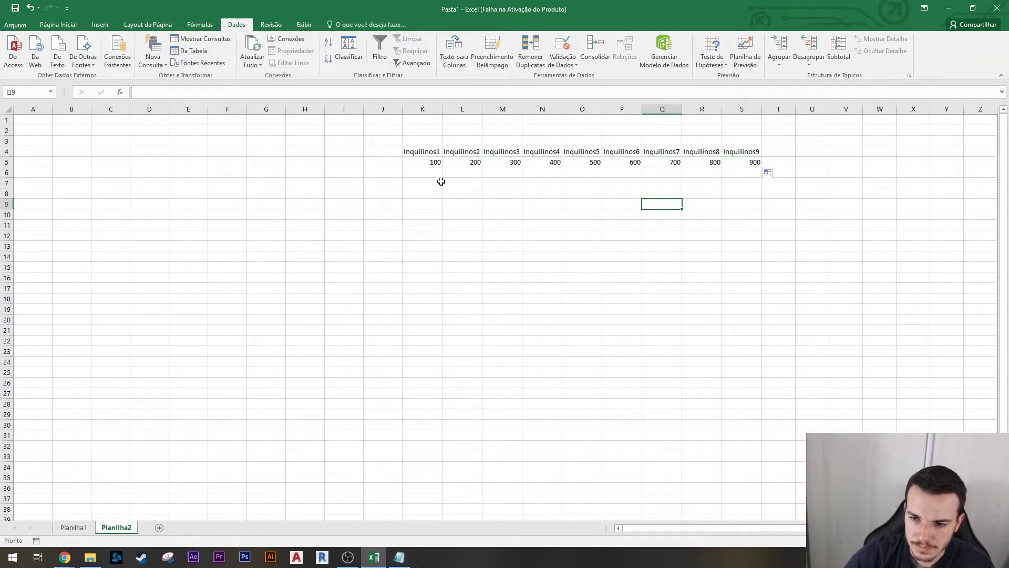
Enter Endereço1 in cell K6 and fill the numbered series across to Endereço9 in S6.
{"action": "left_click", "coordinate": [413, 176]}
{"action": "type", "text": "Endereço1"}
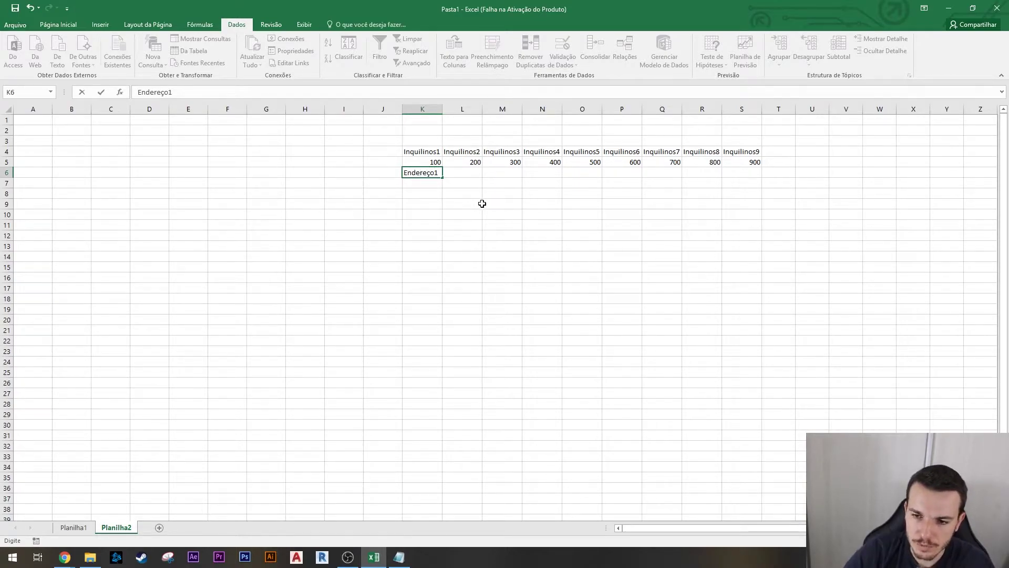
{"action": "key", "text": "Return"}
{"action": "left_click", "coordinate": [420, 173]}
{"action": "left_click_drag", "start_coordinate": [442, 177], "coordinate": [742, 216]}
{"action": "left_click", "coordinate": [662, 245]}
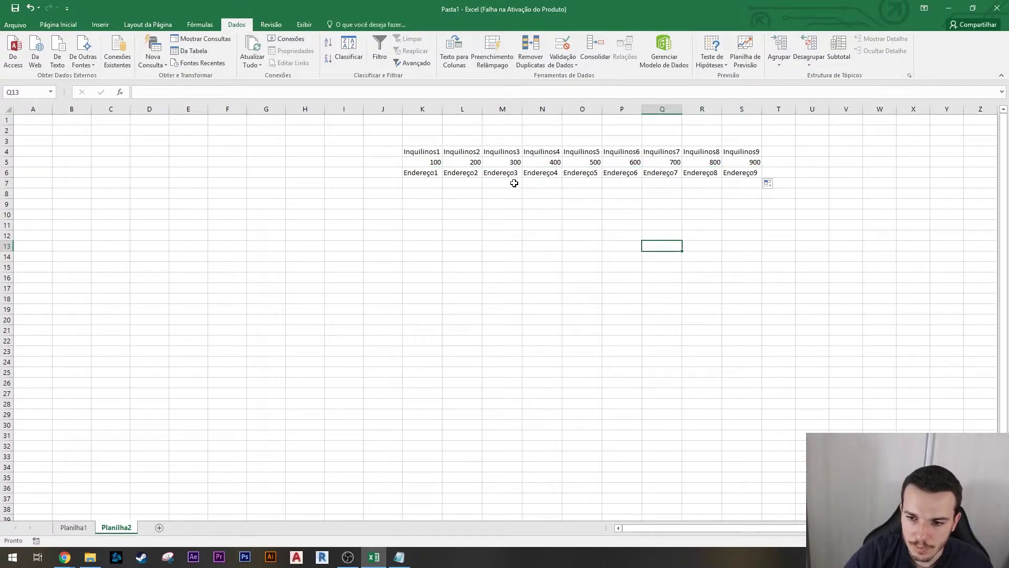
Apply the R$ accounting number format to the values in K5:S5.
{"action": "left_click_drag", "start_coordinate": [422, 162], "coordinate": [752, 163]}
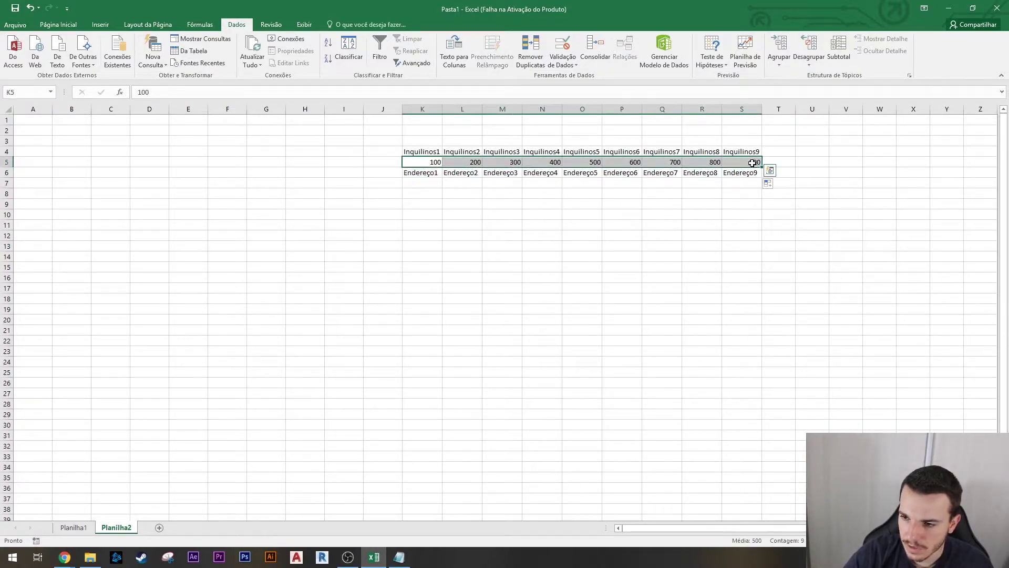
{"action": "left_click", "coordinate": [58, 24]}
{"action": "left_click", "coordinate": [397, 59]}
{"action": "left_click", "coordinate": [458, 227]}
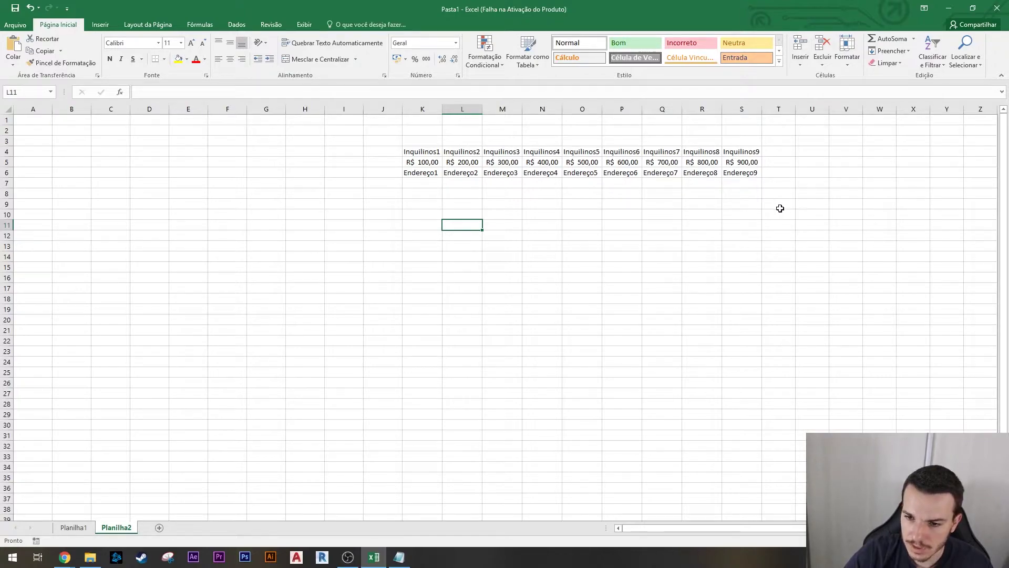
{"action": "left_click_drag", "start_coordinate": [415, 152], "coordinate": [738, 174]}
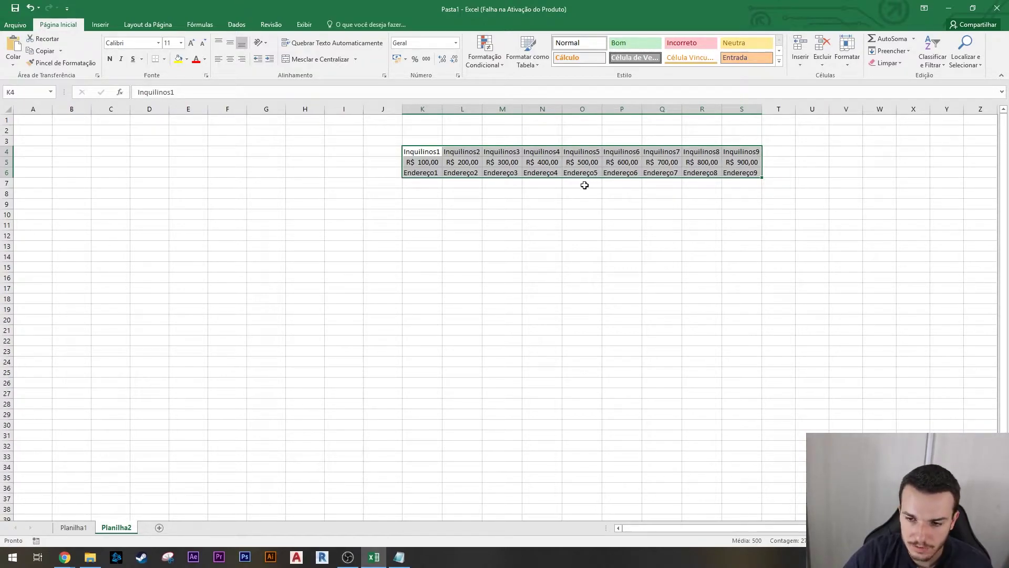
{"action": "left_click", "coordinate": [728, 183]}
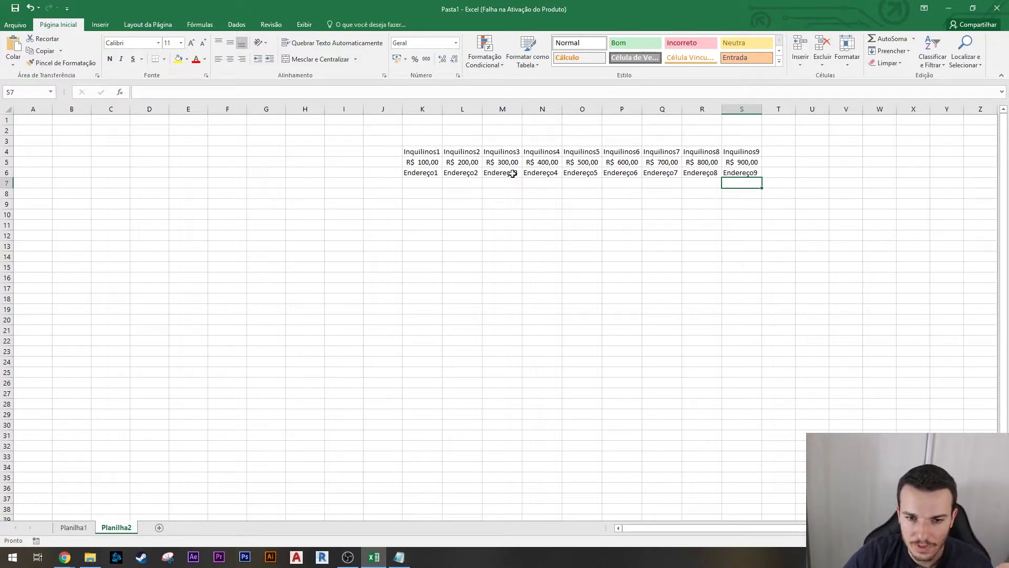
{"action": "left_click_drag", "start_coordinate": [416, 151], "coordinate": [740, 171]}
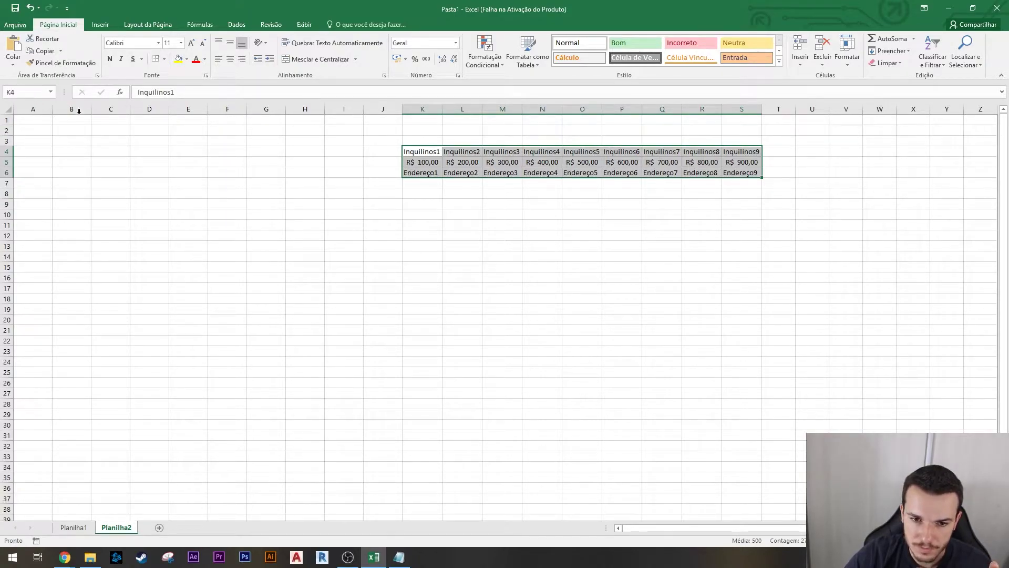
{"action": "left_click", "coordinate": [422, 215]}
{"action": "left_click", "coordinate": [422, 141]}
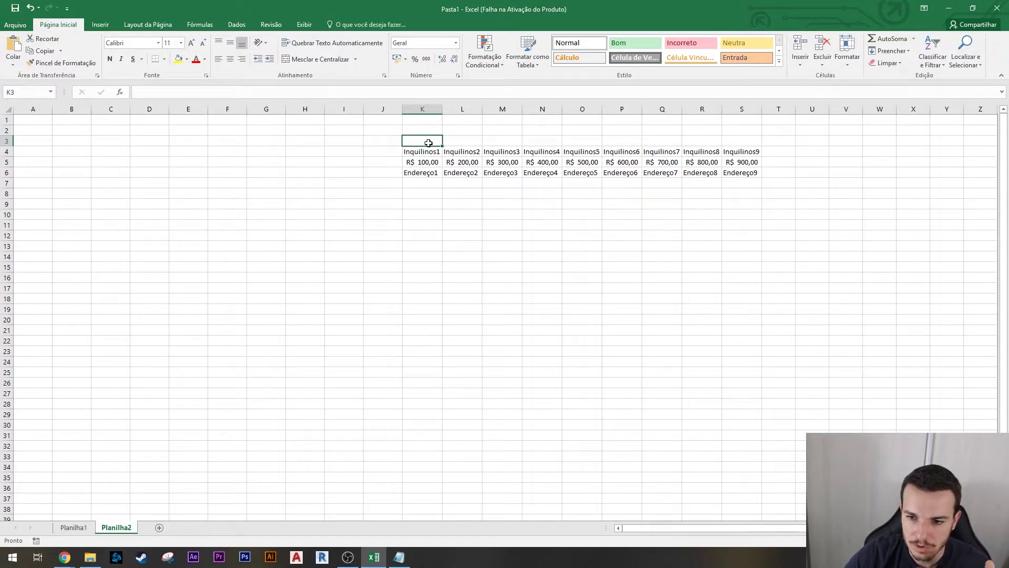
{"action": "left_click", "coordinate": [504, 225]}
Name the whole tenant table range K4:S6 Dados.
{"action": "left_click_drag", "start_coordinate": [416, 151], "coordinate": [746, 173]}
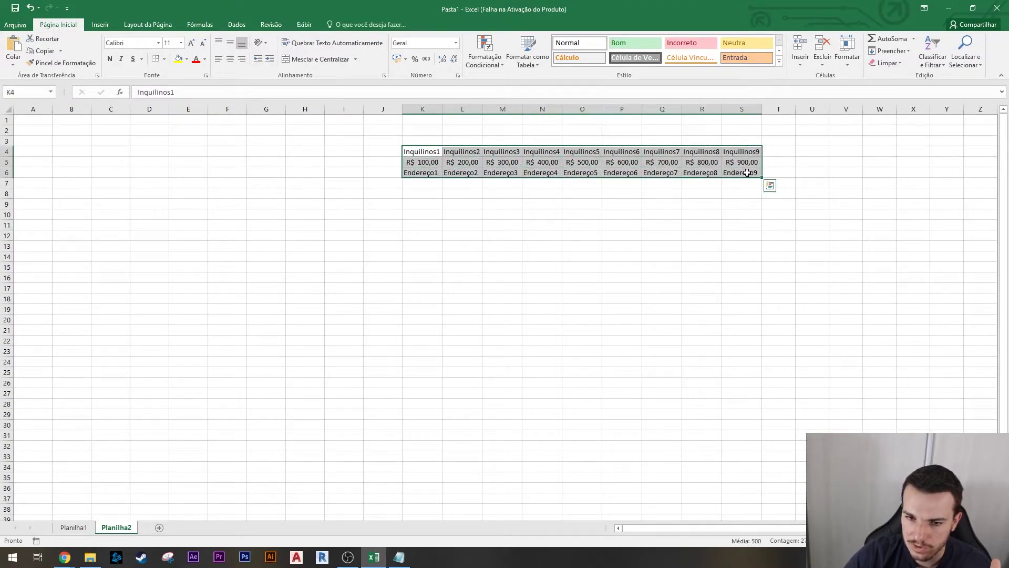
{"action": "left_click", "coordinate": [24, 90]}
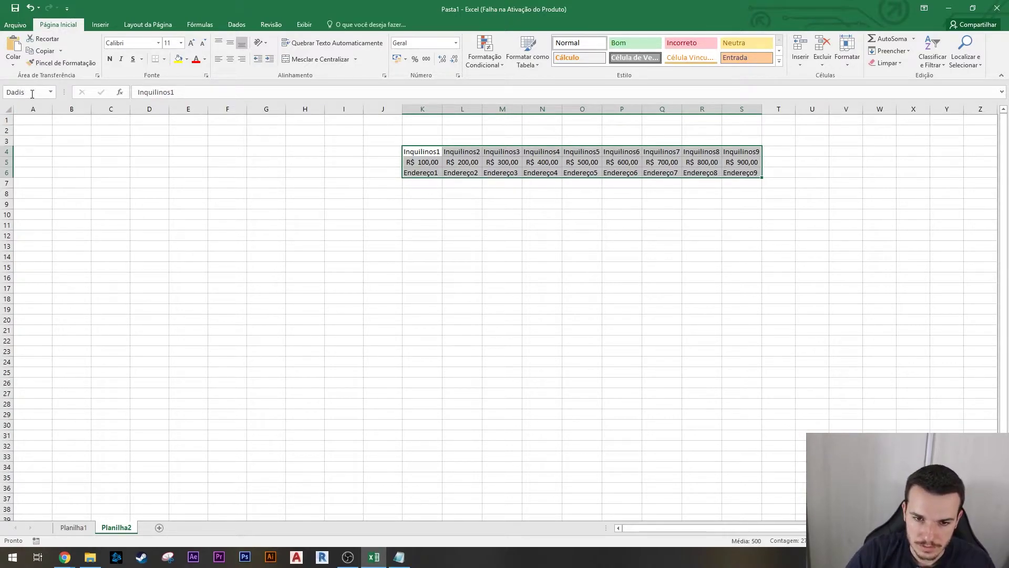
{"action": "type", "text": "os"}
{"action": "key", "text": "Return"}
{"action": "left_click", "coordinate": [434, 231]}
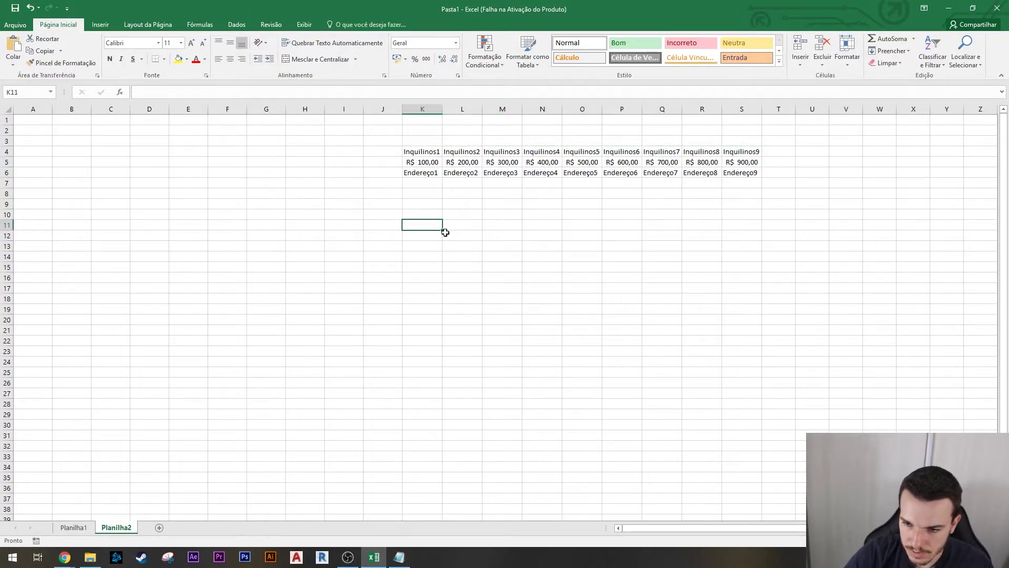
Try referencing the named range with the formula =Dados in cell L15, and clear the cell.
{"action": "left_click", "coordinate": [425, 203]}
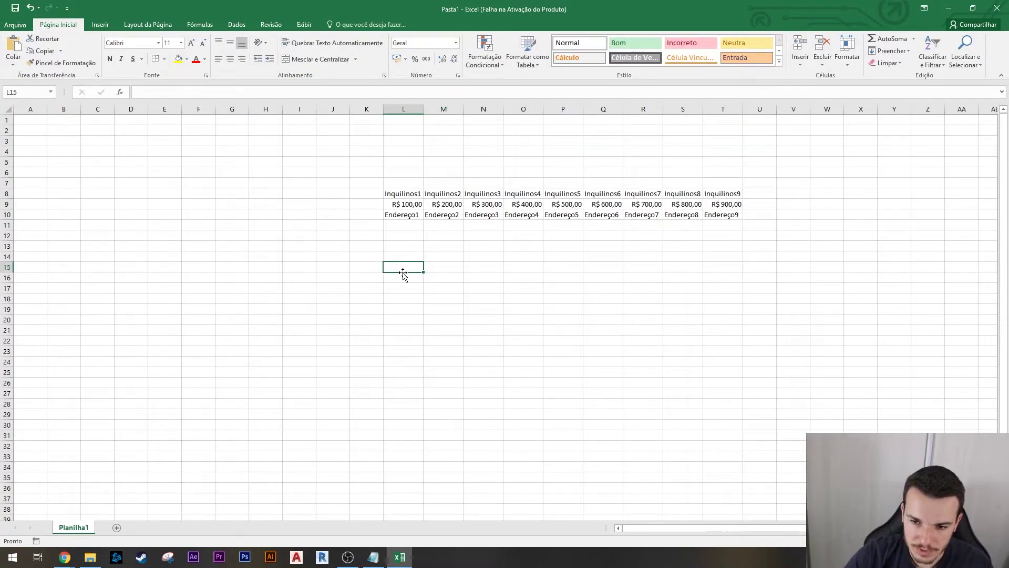
{"action": "type", "text": "=D"}
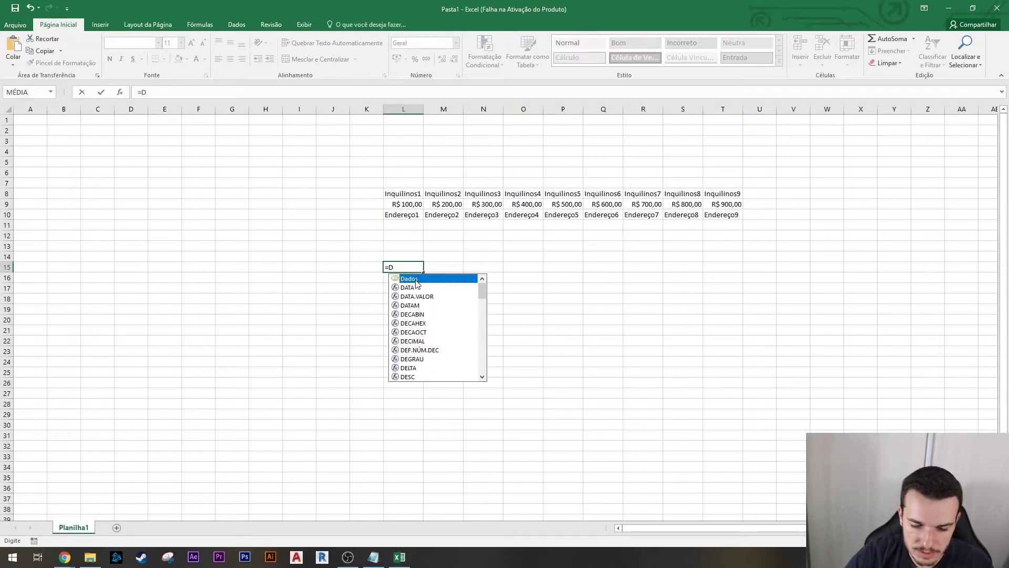
{"action": "key", "text": "Tab"}
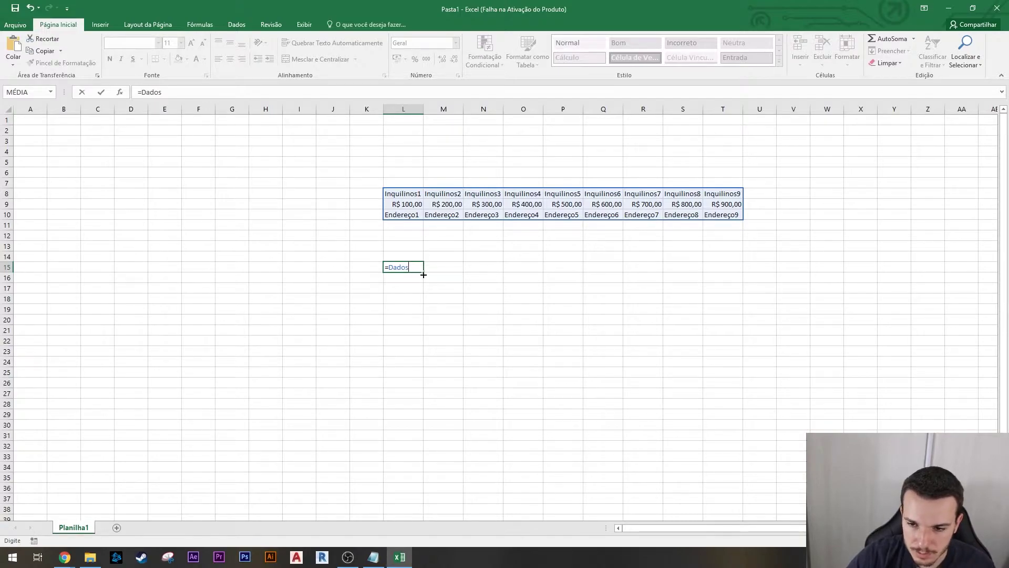
{"action": "key", "text": "Return"}
{"action": "left_click", "coordinate": [396, 266]}
{"action": "key", "text": "Delete"}
{"action": "left_click", "coordinate": [414, 296]}
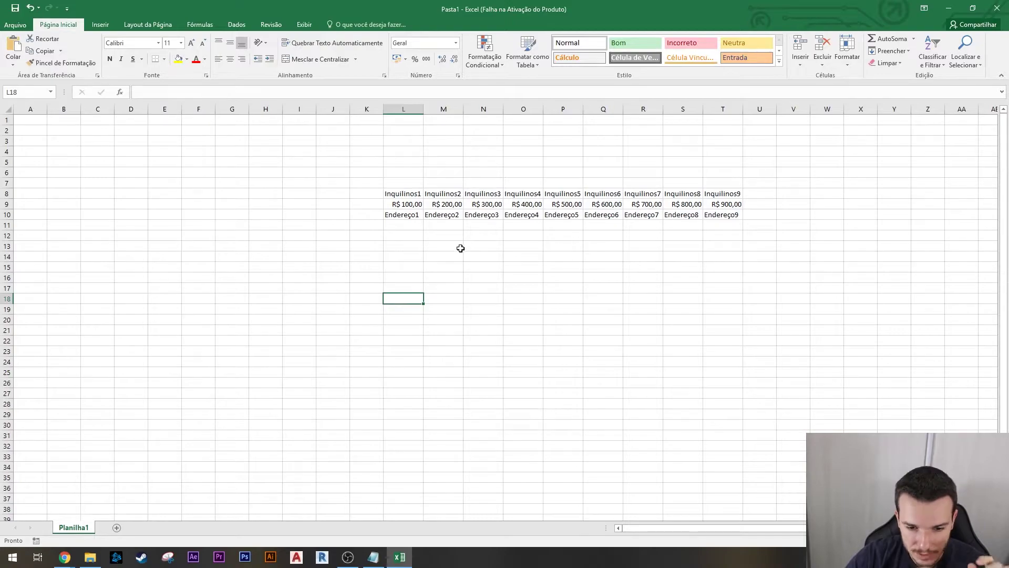
Select the tenant table range L8:T10 to check its assigned range name.
{"action": "left_click_drag", "start_coordinate": [391, 193], "coordinate": [728, 215]}
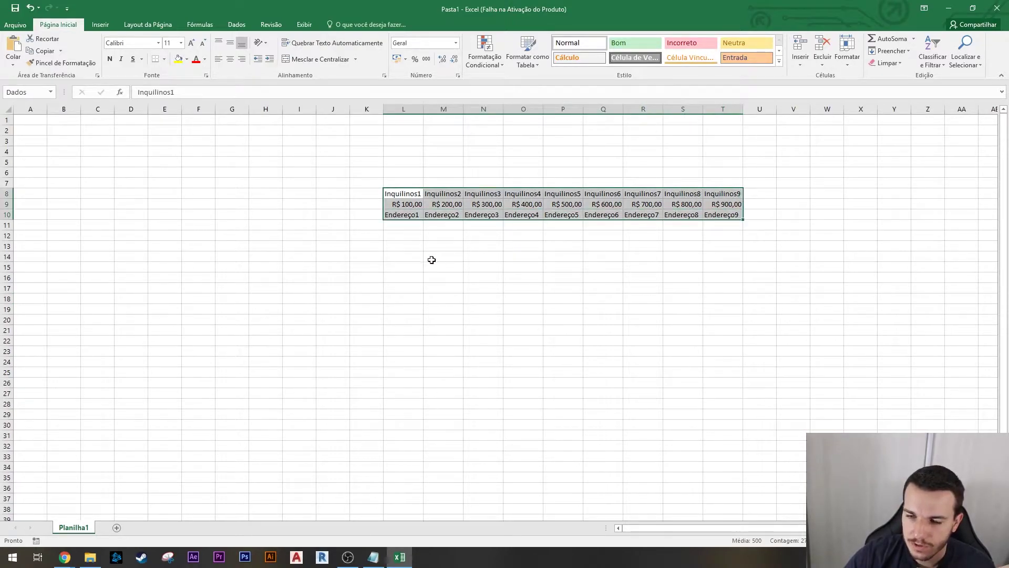
{"action": "left_click", "coordinate": [431, 260]}
{"action": "left_click", "coordinate": [57, 171]}
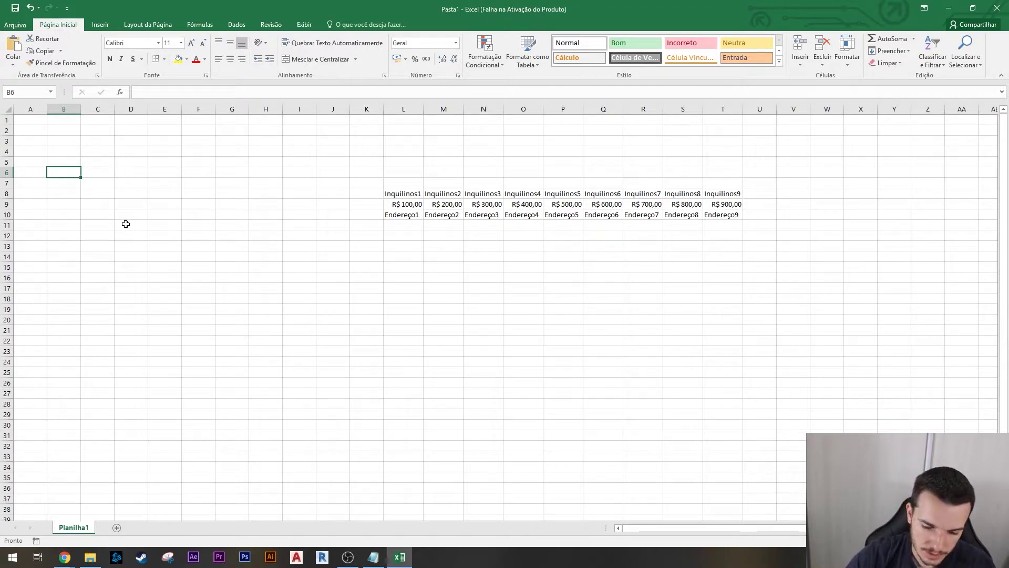
{"action": "left_click", "coordinate": [30, 139]}
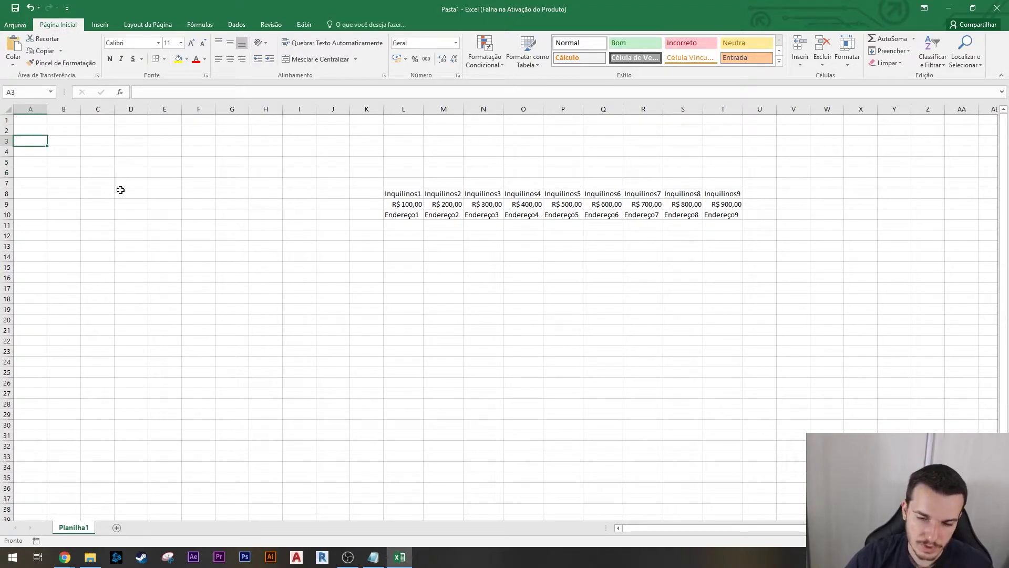
{"action": "left_click", "coordinate": [64, 152]}
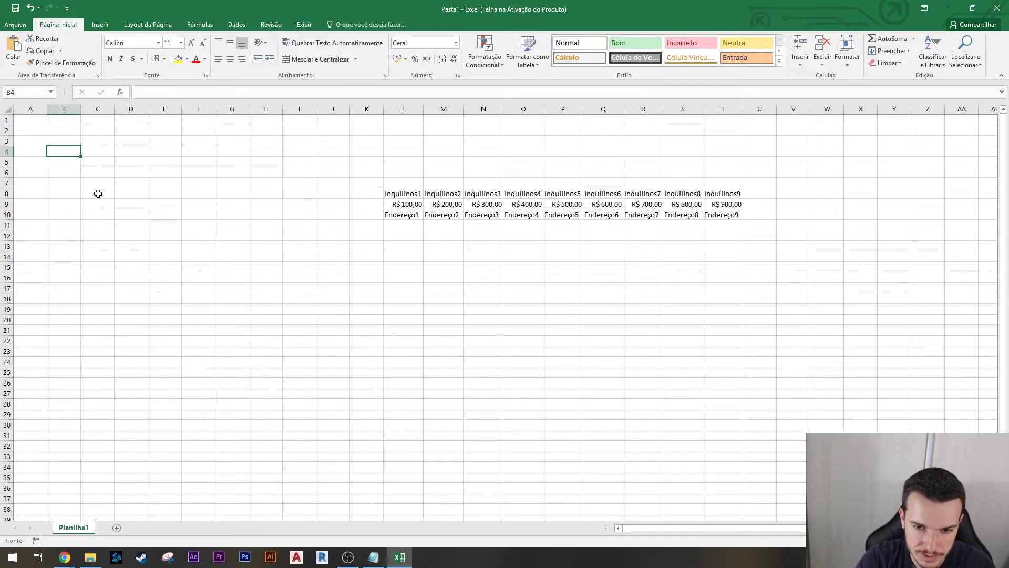
{"action": "type", "text": "="}
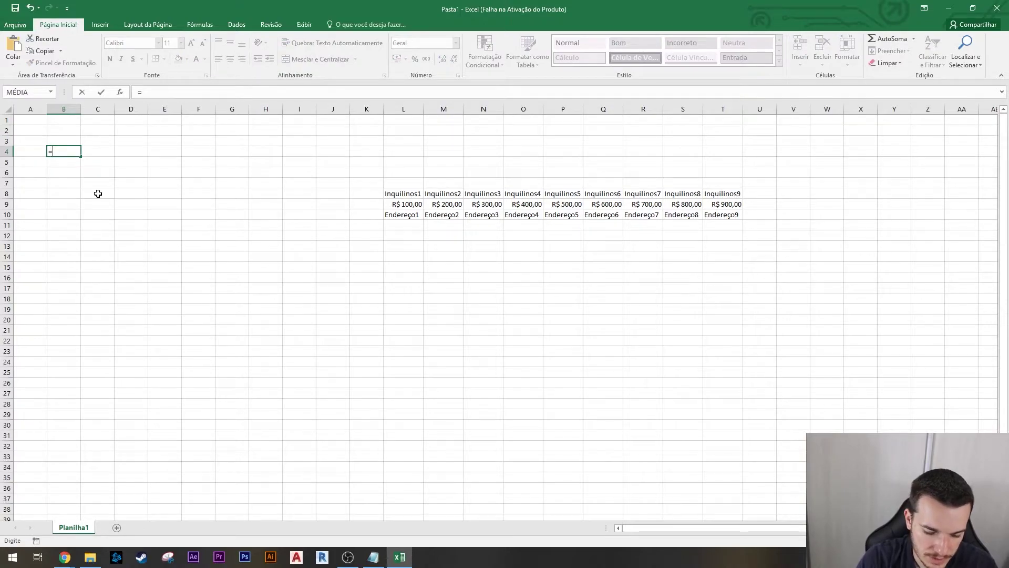
{"action": "key", "text": "Escape"}
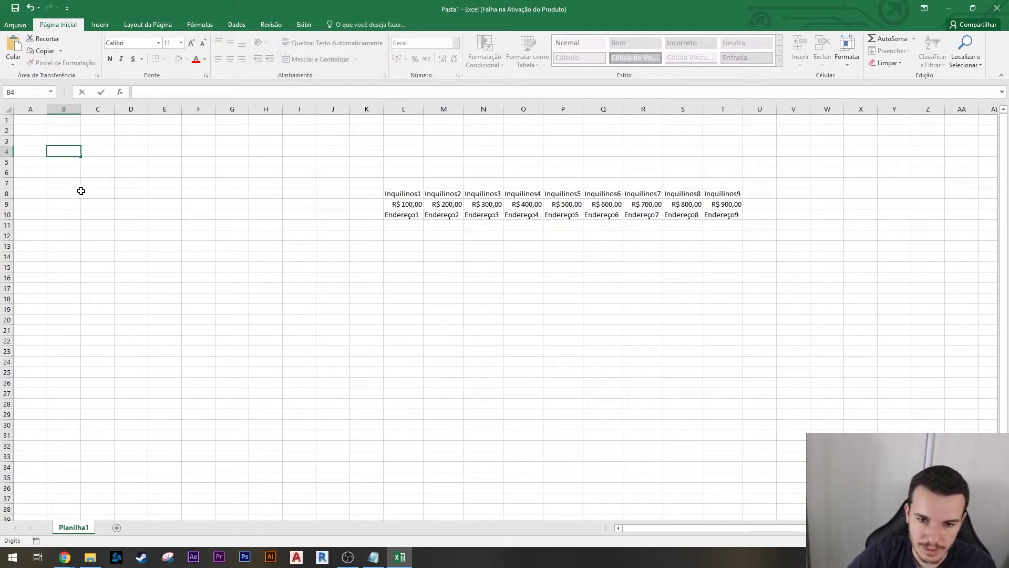
{"action": "key", "text": "Escape"}
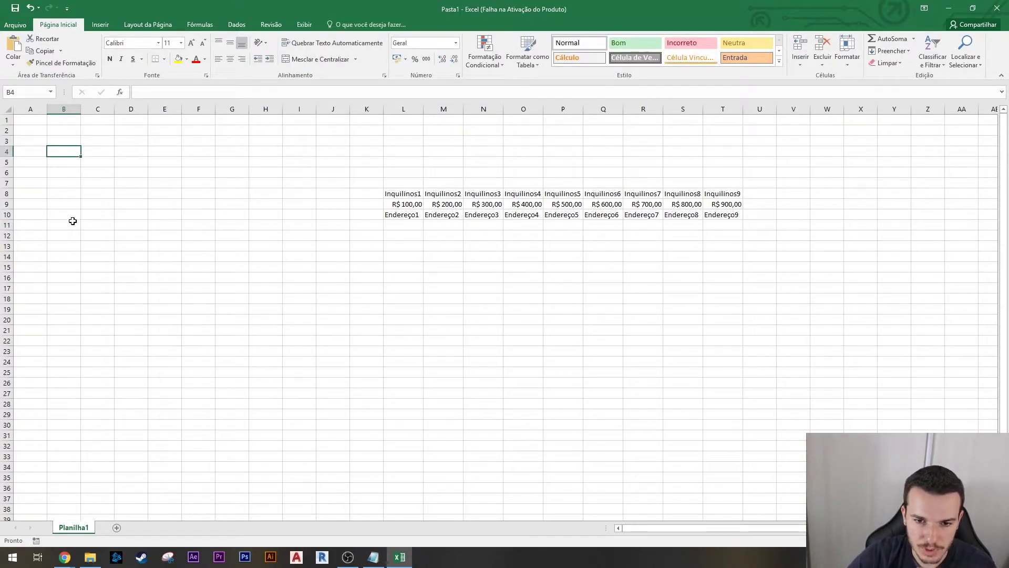
Add list data validation to cell B4 with source L8:T8, and choose Inquilinos2 from its drop-down.
{"action": "left_click", "coordinate": [240, 26]}
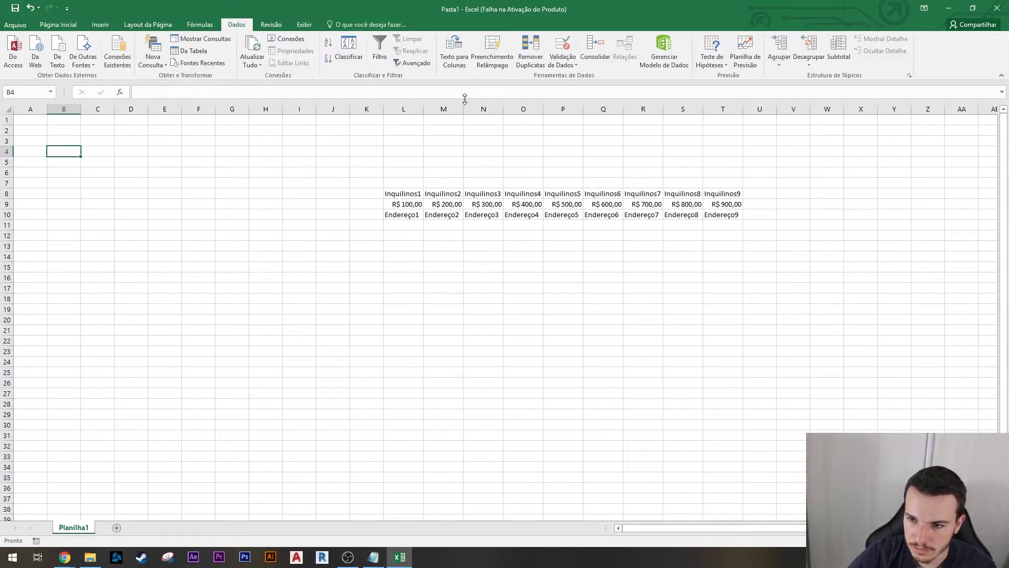
{"action": "left_click", "coordinate": [569, 52]}
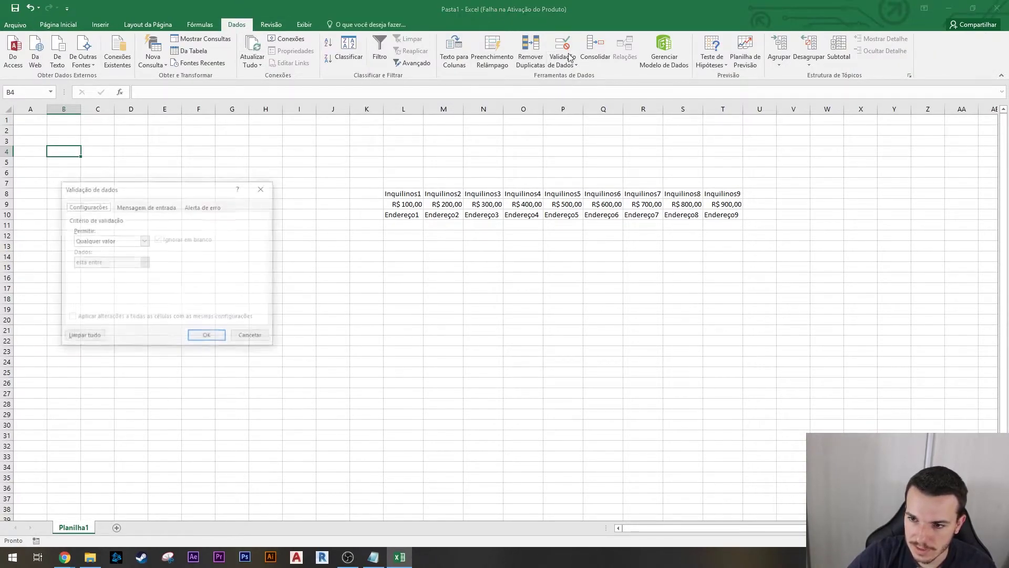
{"action": "left_click", "coordinate": [144, 241]}
{"action": "left_click", "coordinate": [102, 273]}
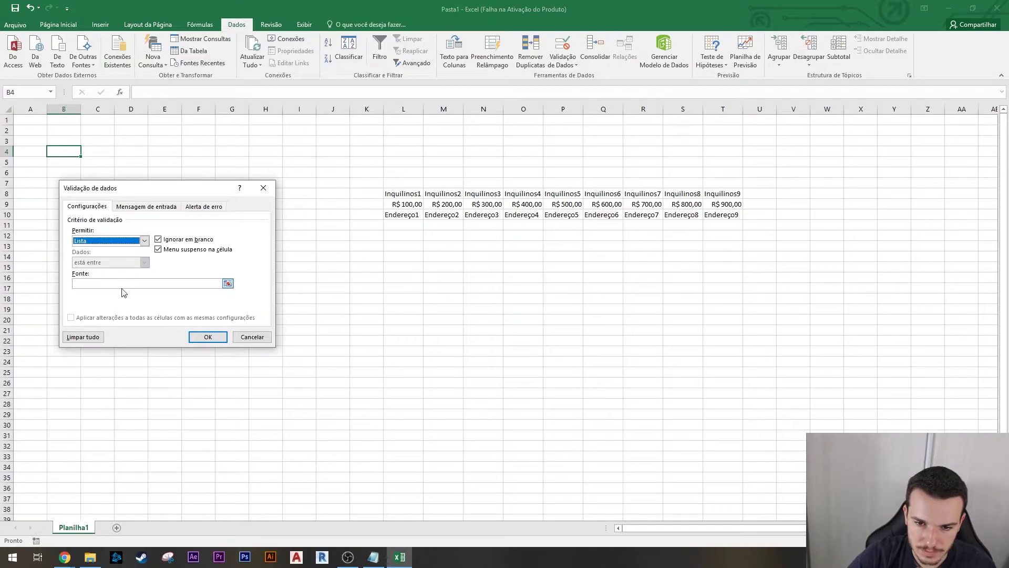
{"action": "left_click", "coordinate": [227, 284]}
{"action": "left_click_drag", "start_coordinate": [397, 194], "coordinate": [721, 196]}
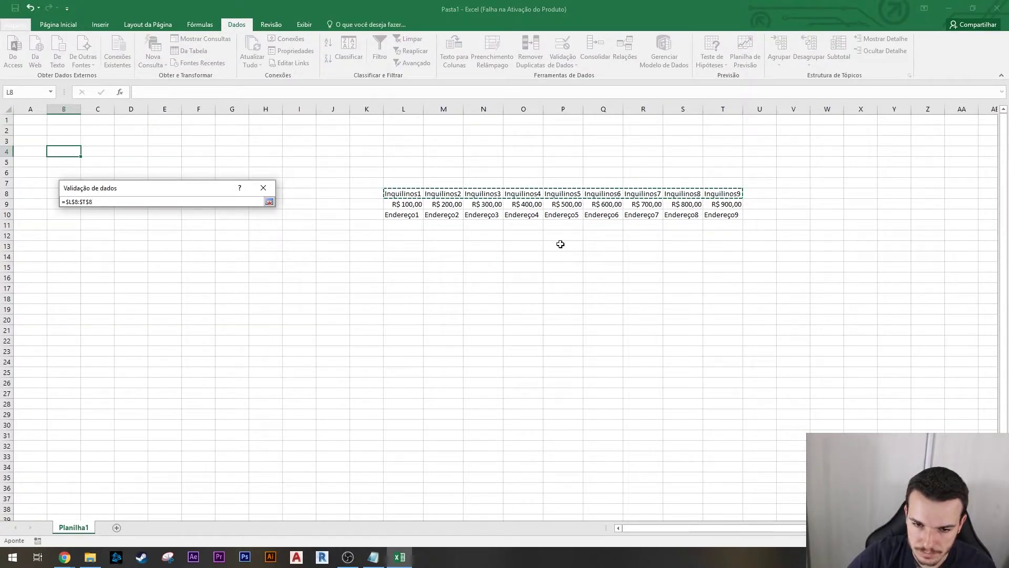
{"action": "key", "text": "Return"}
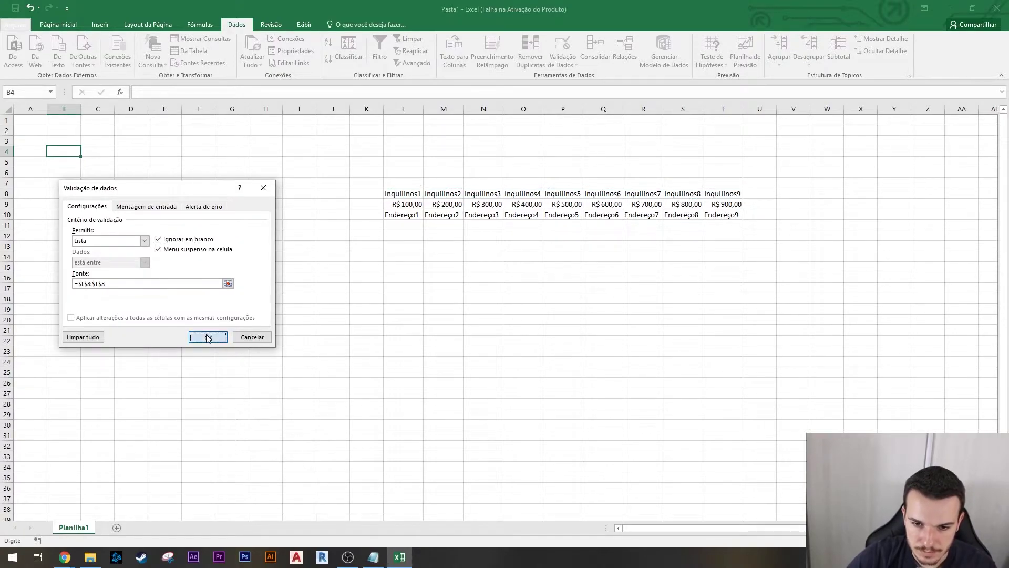
{"action": "key", "text": "Return"}
{"action": "left_click", "coordinate": [85, 152]}
{"action": "left_click", "coordinate": [64, 167]}
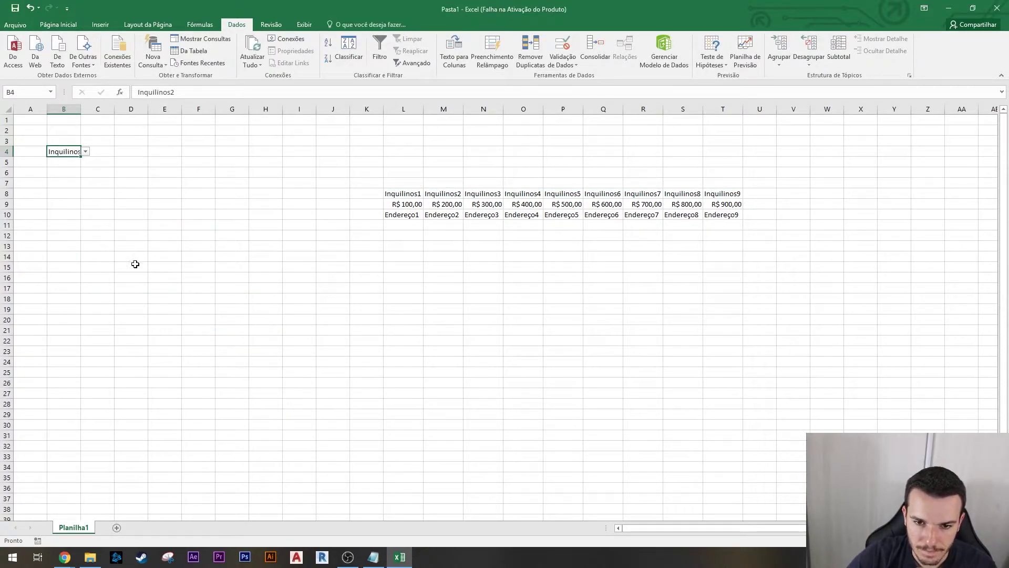
Auto-fit the width of all columns in the sheet to their contents.
{"action": "left_click", "coordinate": [198, 288]}
{"action": "left_click", "coordinate": [5, 109]}
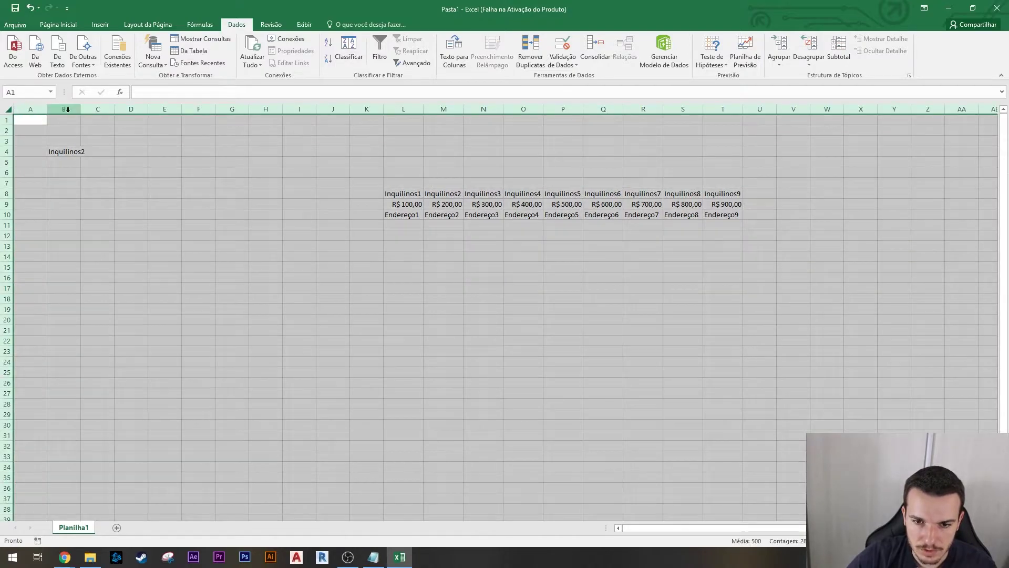
{"action": "double_click", "coordinate": [80, 108]}
{"action": "left_click_drag", "start_coordinate": [151, 211], "coordinate": [171, 214]}
{"action": "left_click", "coordinate": [395, 267]}
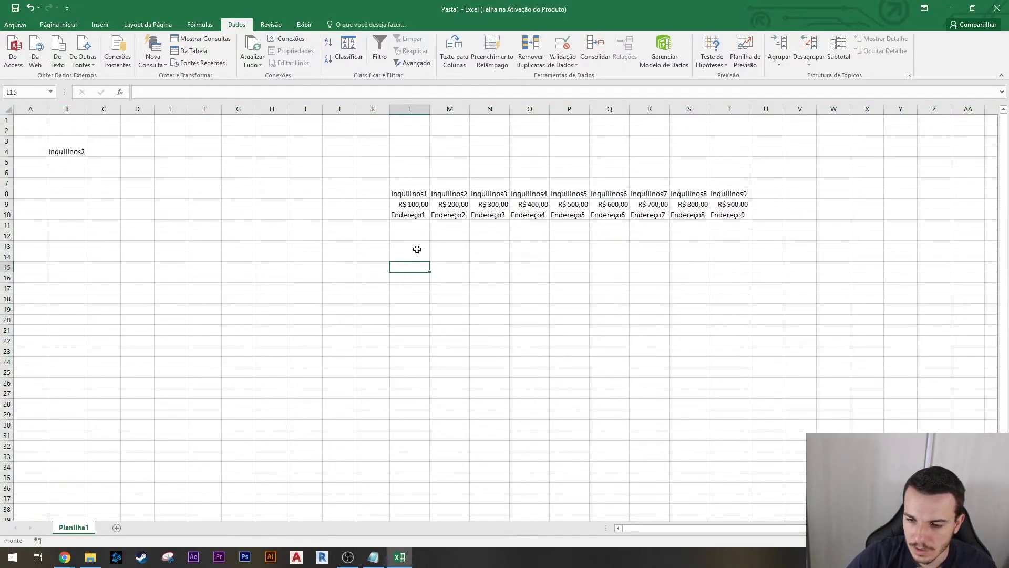
Select the whole tenant table L8:T10 to check the range name assigned to it.
{"action": "left_click", "coordinate": [410, 225]}
{"action": "left_click_drag", "start_coordinate": [408, 184], "coordinate": [743, 213]}
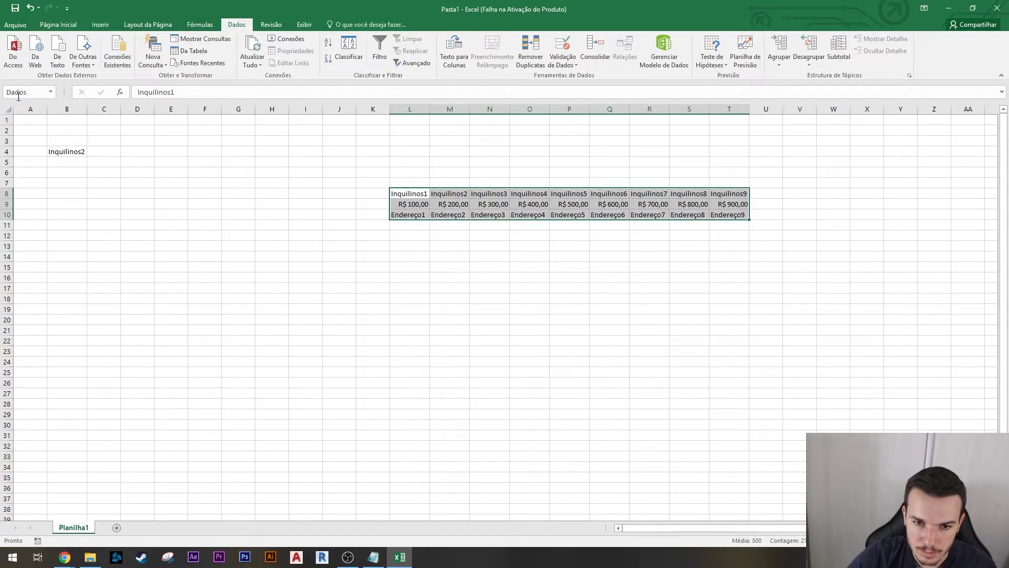
{"action": "left_click", "coordinate": [530, 330]}
Name the range of tenant names L8:T8 Inquilino.
{"action": "left_click_drag", "start_coordinate": [405, 194], "coordinate": [744, 194]}
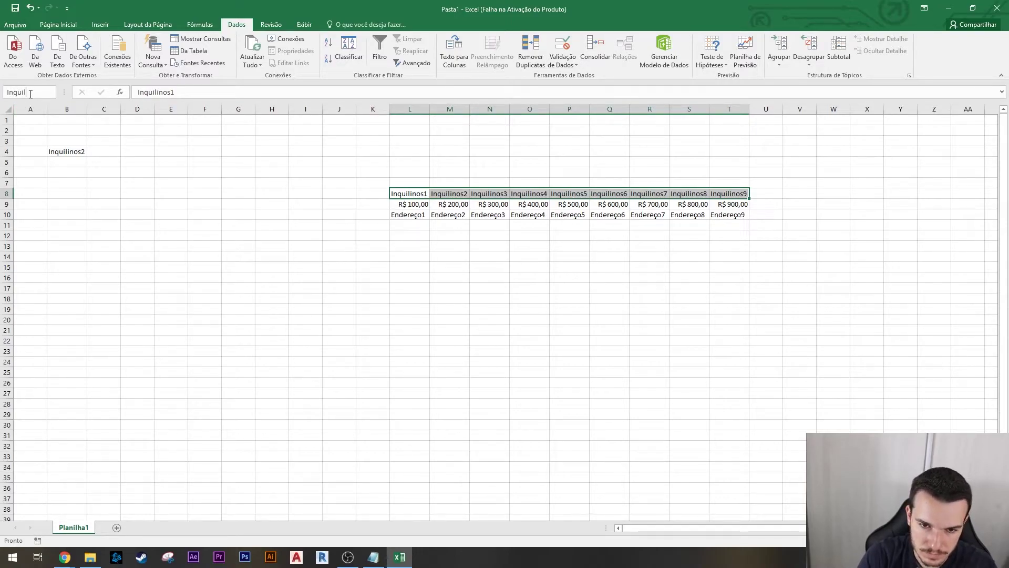
{"action": "type", "text": "s"}
{"action": "key", "text": "Return"}
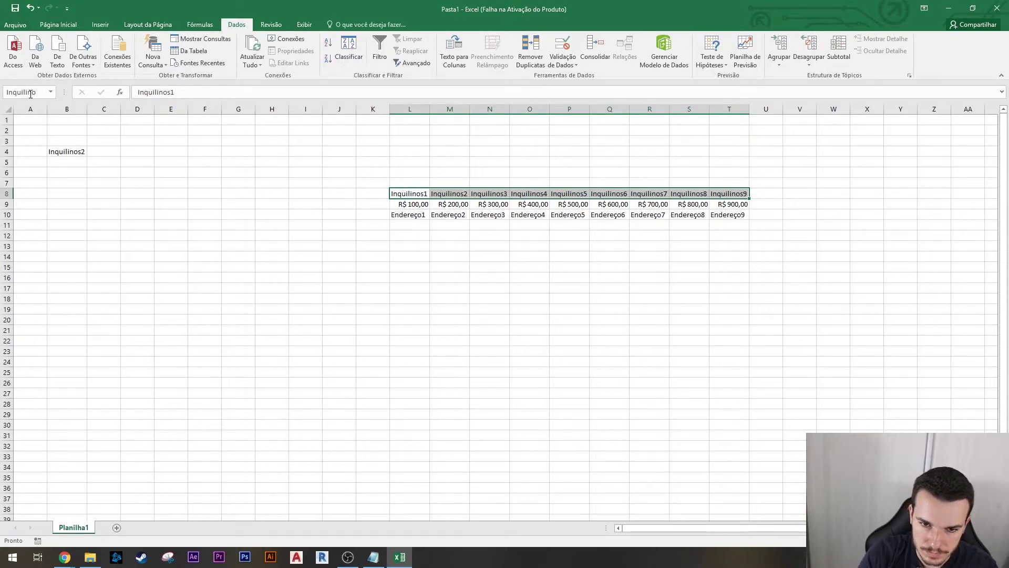
Change the source of B4's list validation to the named range =Inquilino.
{"action": "left_click", "coordinate": [69, 152]}
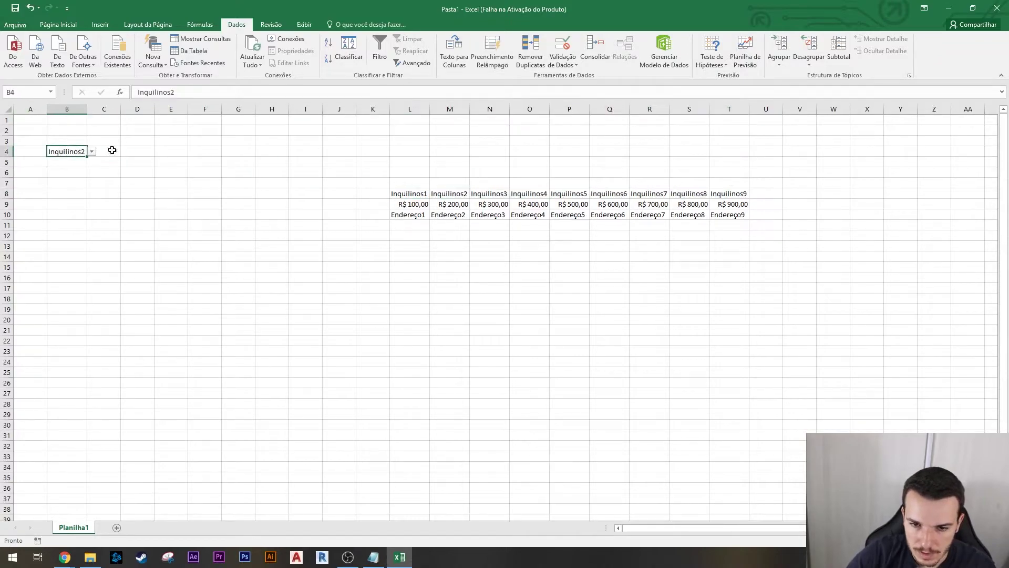
{"action": "left_click", "coordinate": [563, 52]}
{"action": "left_click", "coordinate": [89, 284]}
{"action": "left_click_drag", "start_coordinate": [79, 284], "coordinate": [138, 284]}
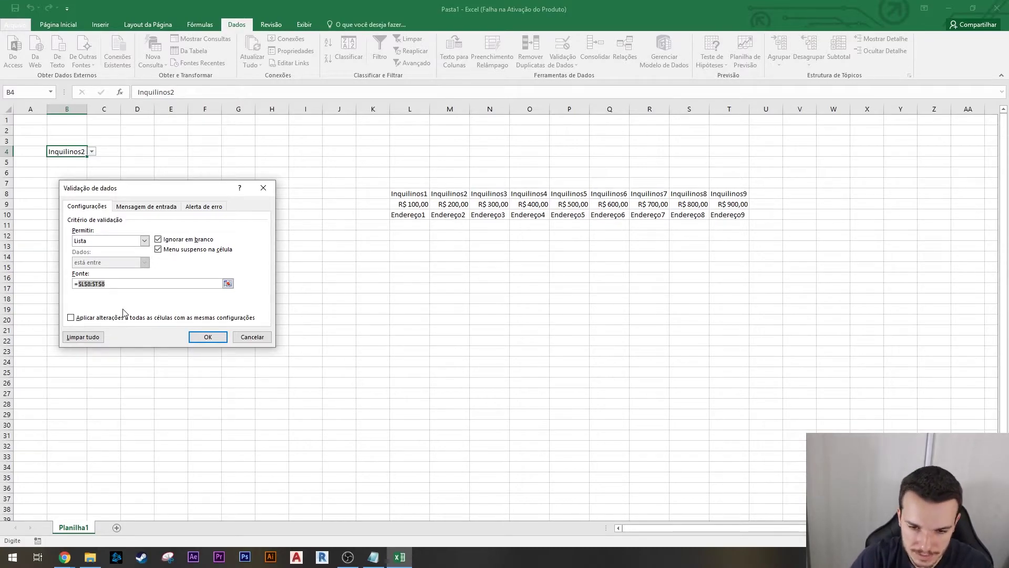
{"action": "key", "text": "BackSpace"}
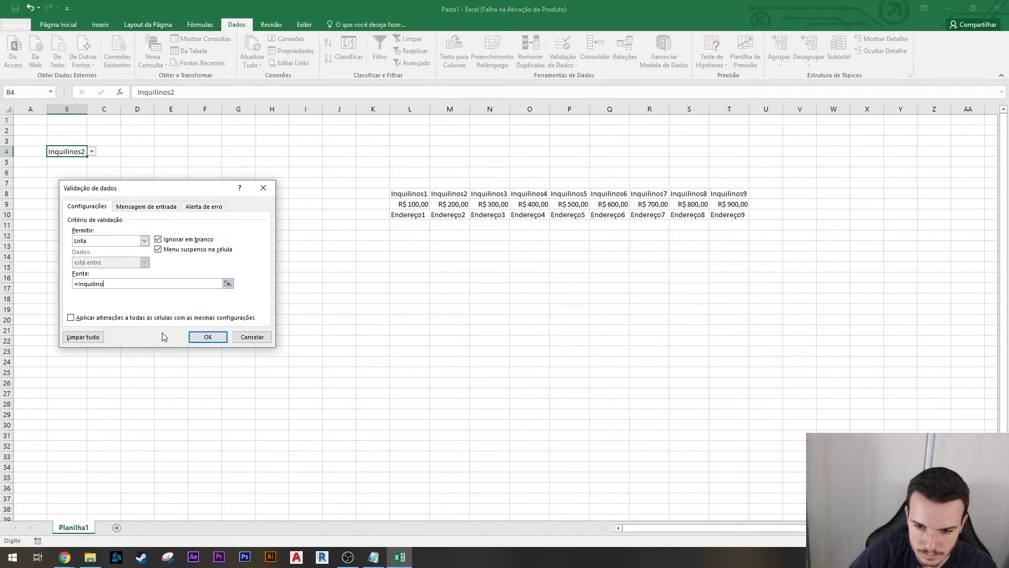
{"action": "left_click", "coordinate": [205, 338]}
Examine the tenant options offered by the drop-down list in cell B4.
{"action": "left_click", "coordinate": [66, 204]}
{"action": "left_click", "coordinate": [69, 152]}
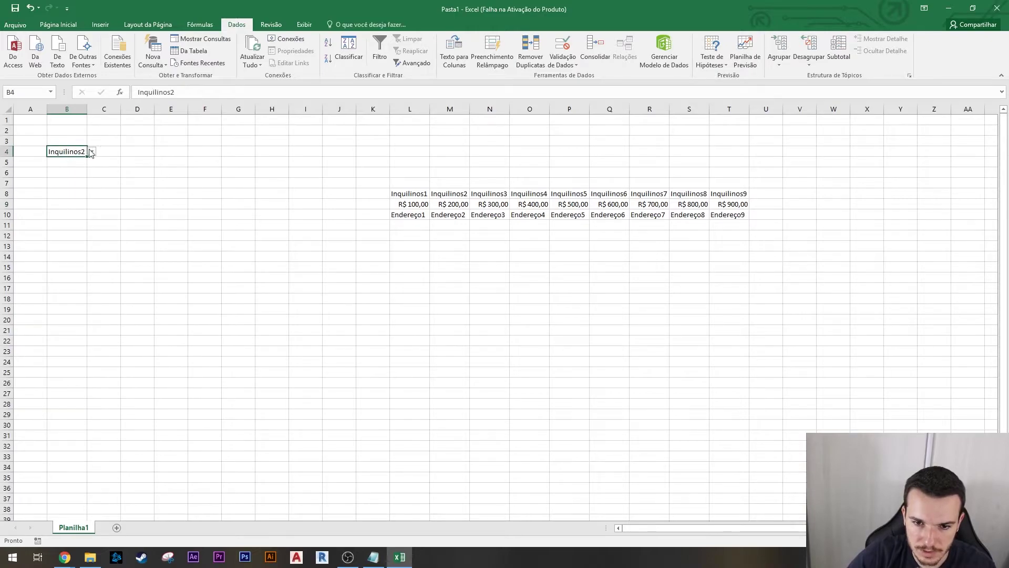
{"action": "left_click", "coordinate": [92, 151]}
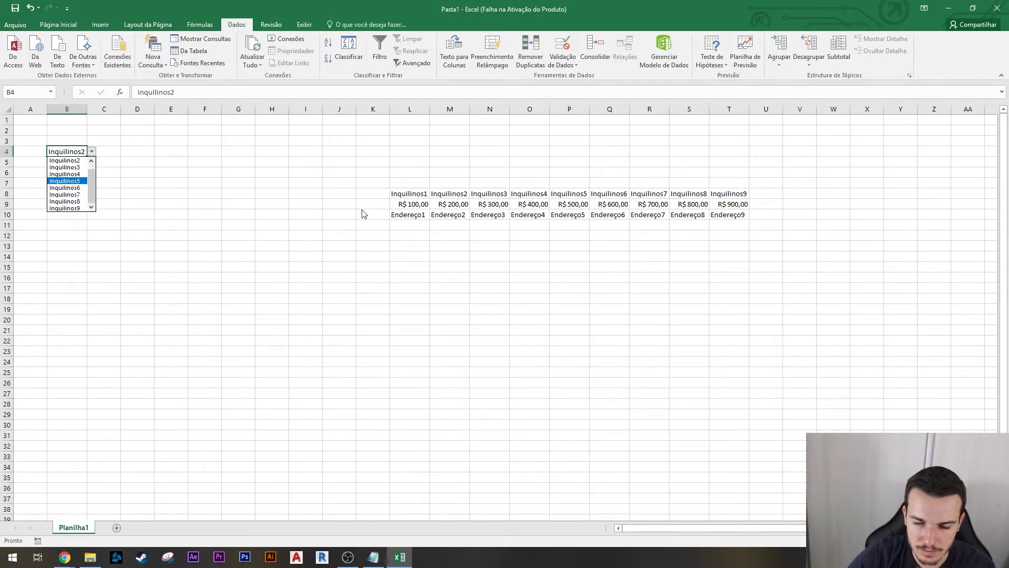
{"action": "left_click", "coordinate": [208, 213]}
{"action": "left_click", "coordinate": [83, 181]}
{"action": "left_click", "coordinate": [82, 153]}
{"action": "left_click", "coordinate": [96, 152]}
{"action": "left_click", "coordinate": [75, 151]}
{"action": "left_click", "coordinate": [92, 152]}
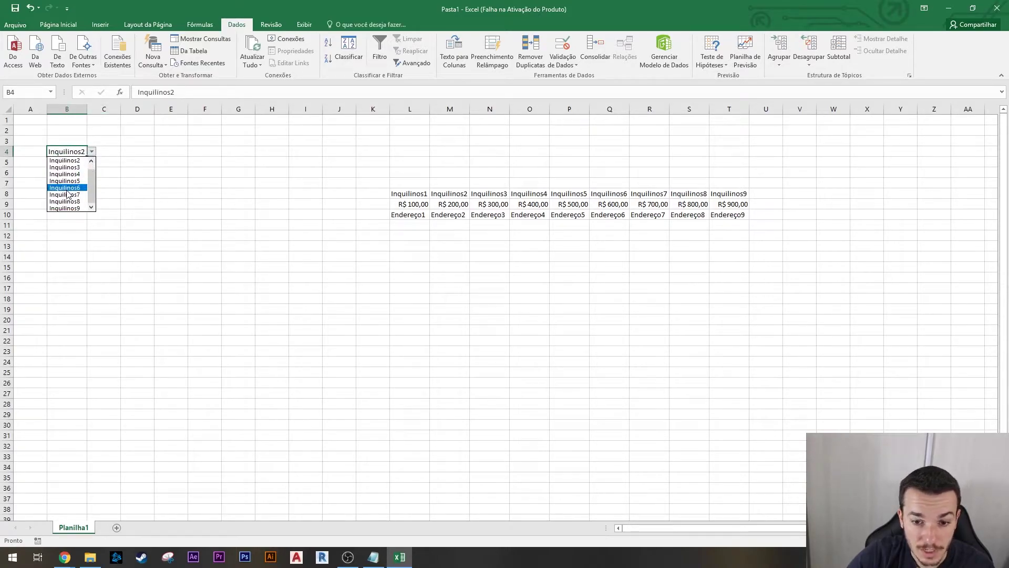
{"action": "scroll", "coordinate": [92, 186], "scroll_direction": "up", "scroll_amount": 1}
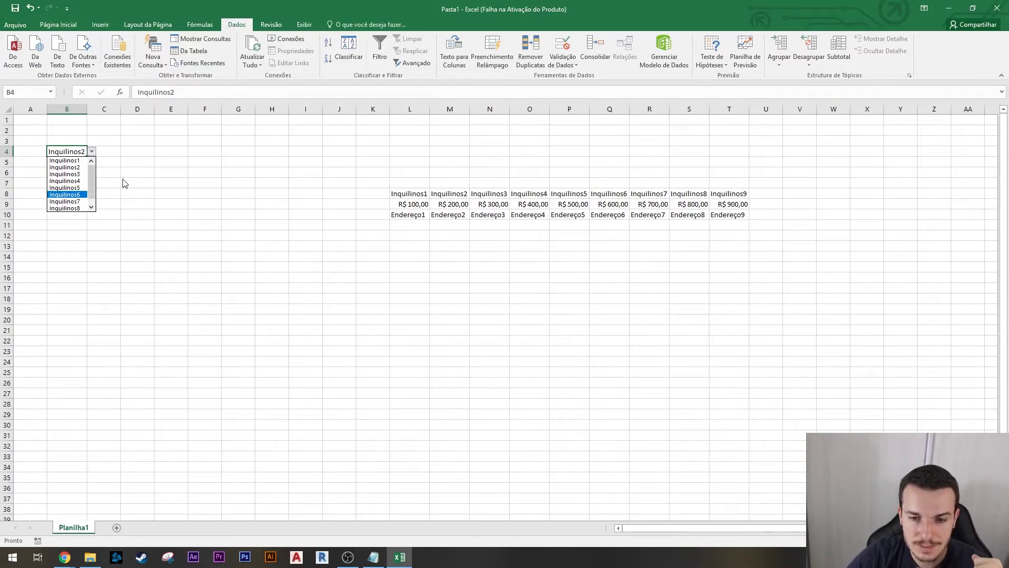
{"action": "left_click", "coordinate": [137, 196]}
{"action": "left_click", "coordinate": [43, 202]}
{"action": "left_click", "coordinate": [40, 142]}
{"action": "left_click", "coordinate": [76, 160]}
{"action": "left_click", "coordinate": [75, 152]}
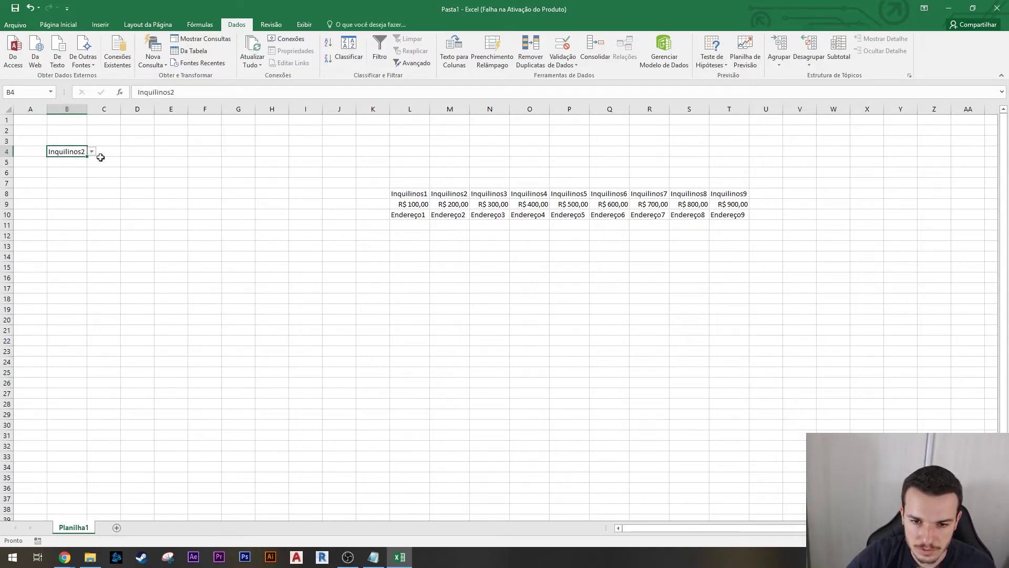
Start a PROCH formula in cell B3 using B4 as the lookup value and the named table Dados as the matrix.
{"action": "left_click", "coordinate": [74, 142]}
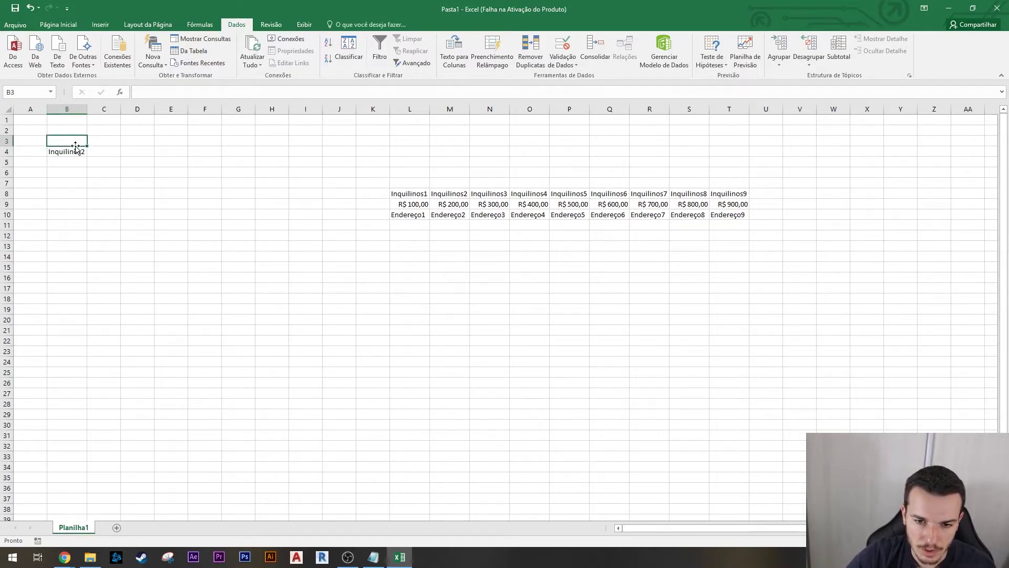
{"action": "type", "text": "="}
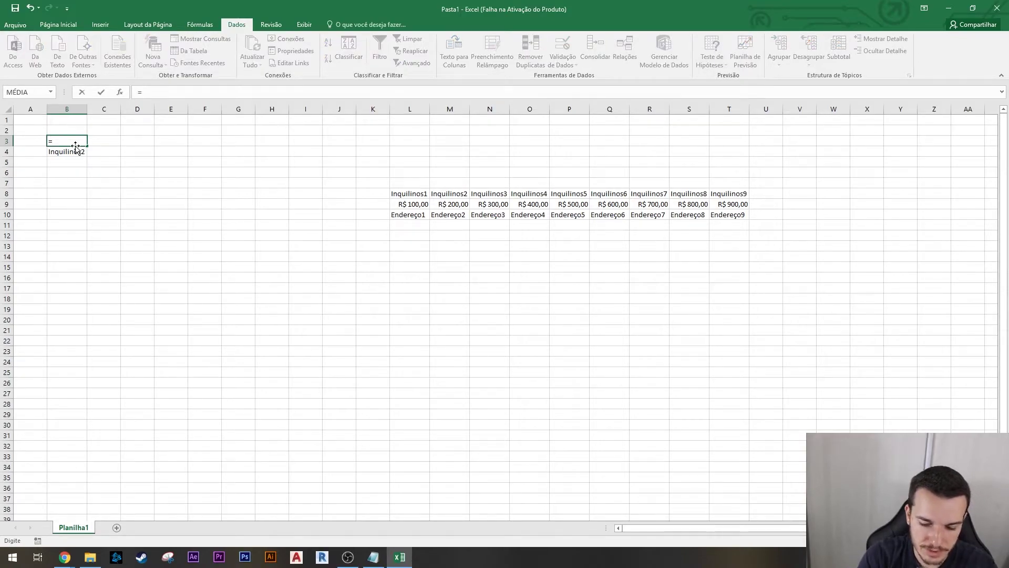
{"action": "type", "text": "pro"}
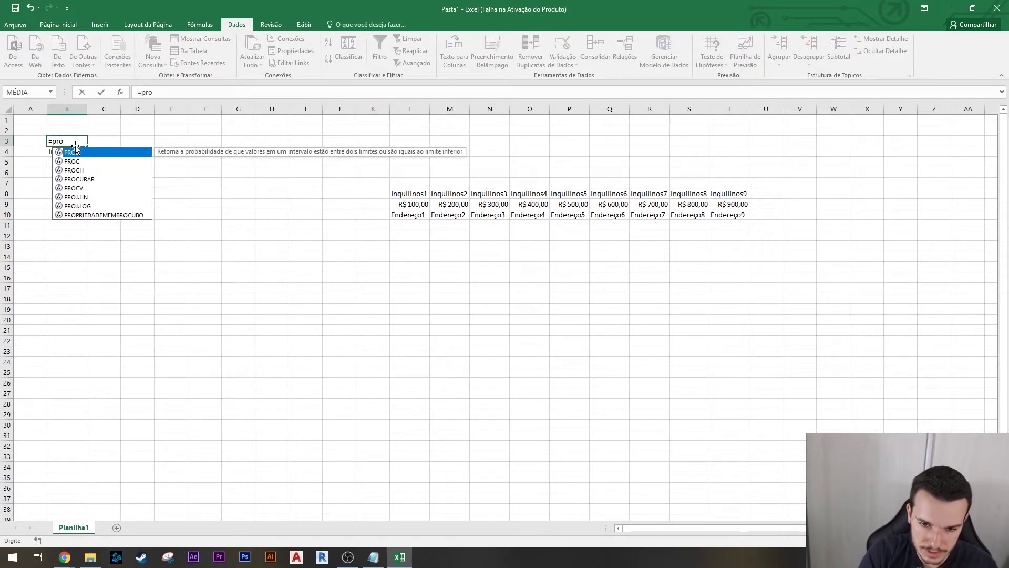
{"action": "left_click", "coordinate": [79, 171]}
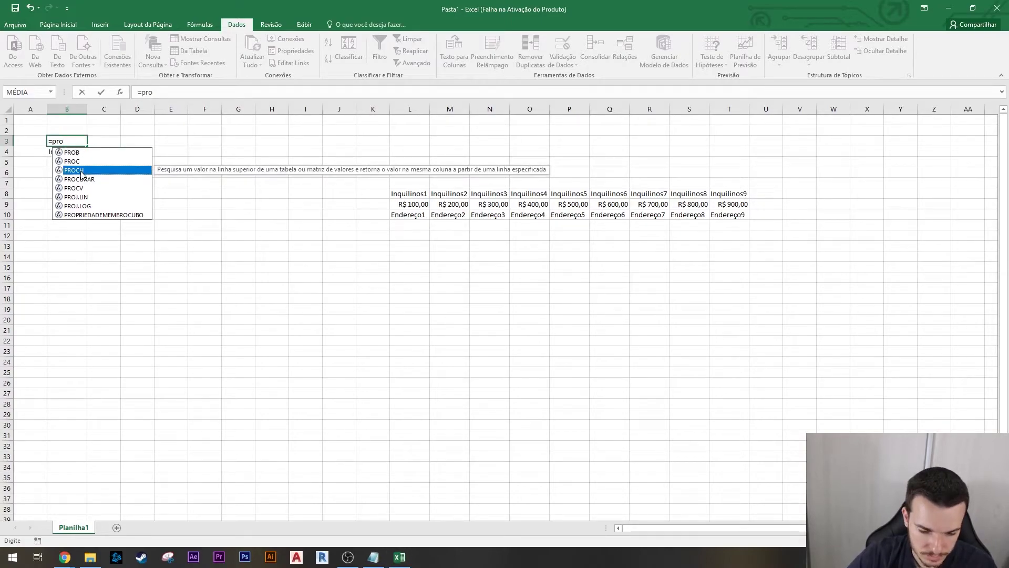
{"action": "double_click", "coordinate": [82, 171]}
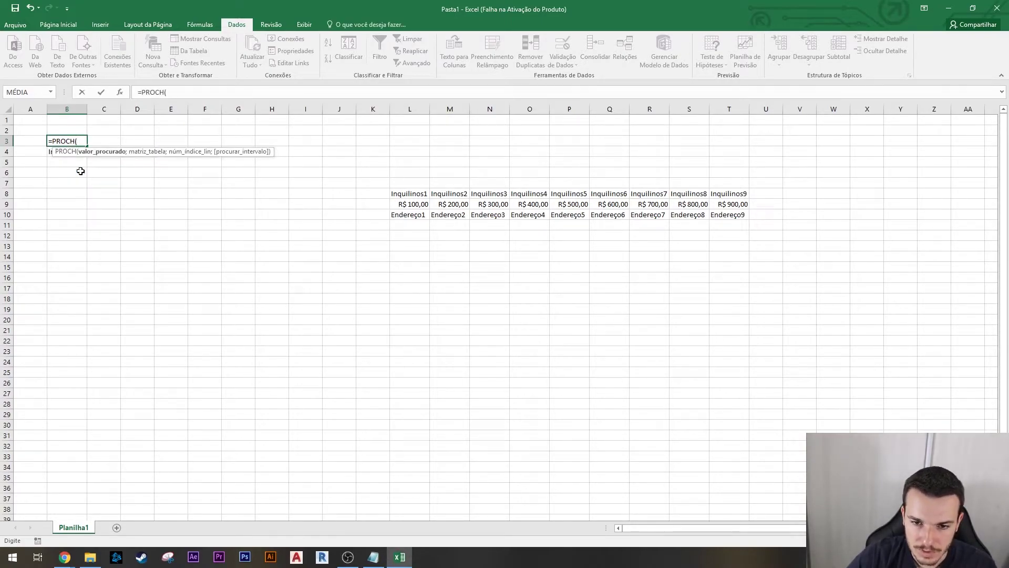
{"action": "left_click", "coordinate": [48, 150]}
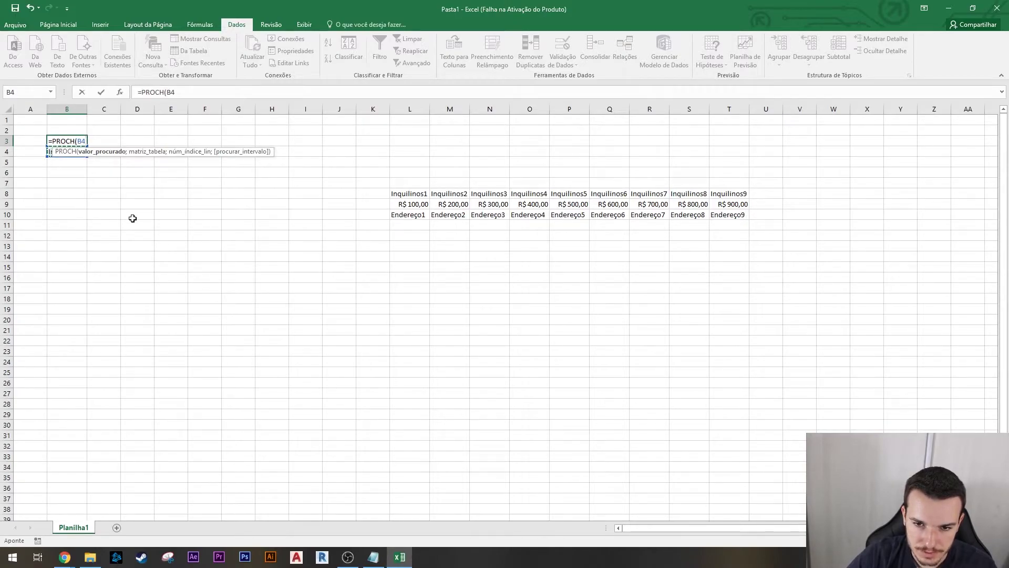
{"action": "type", "text": ";"}
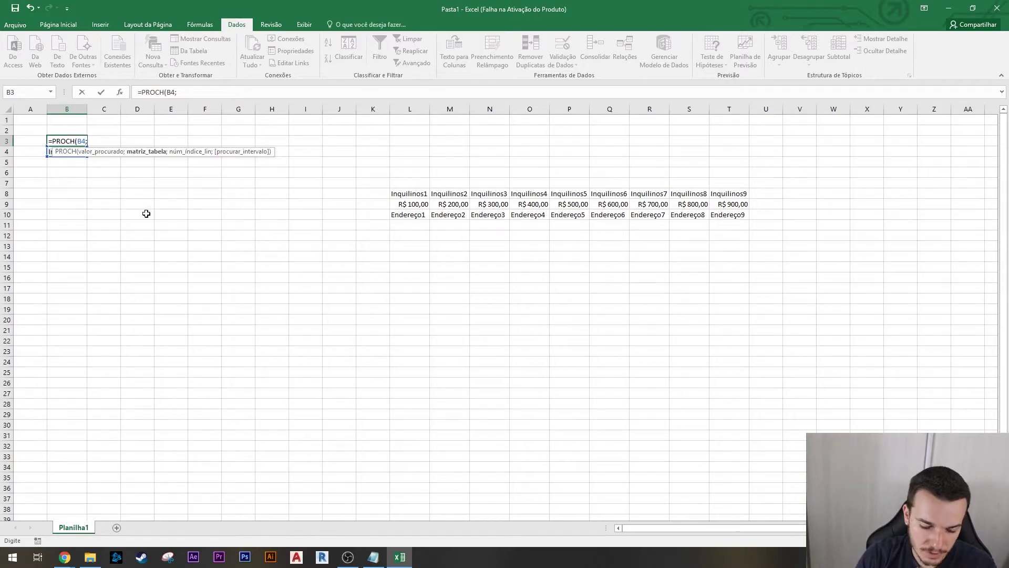
{"action": "type", "text": "D"}
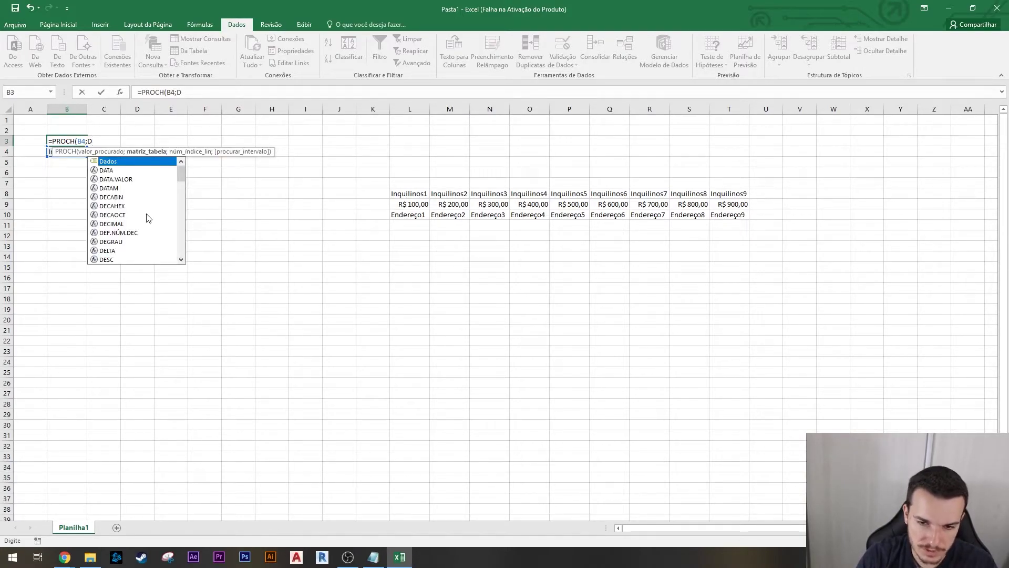
{"action": "key", "text": "Tab"}
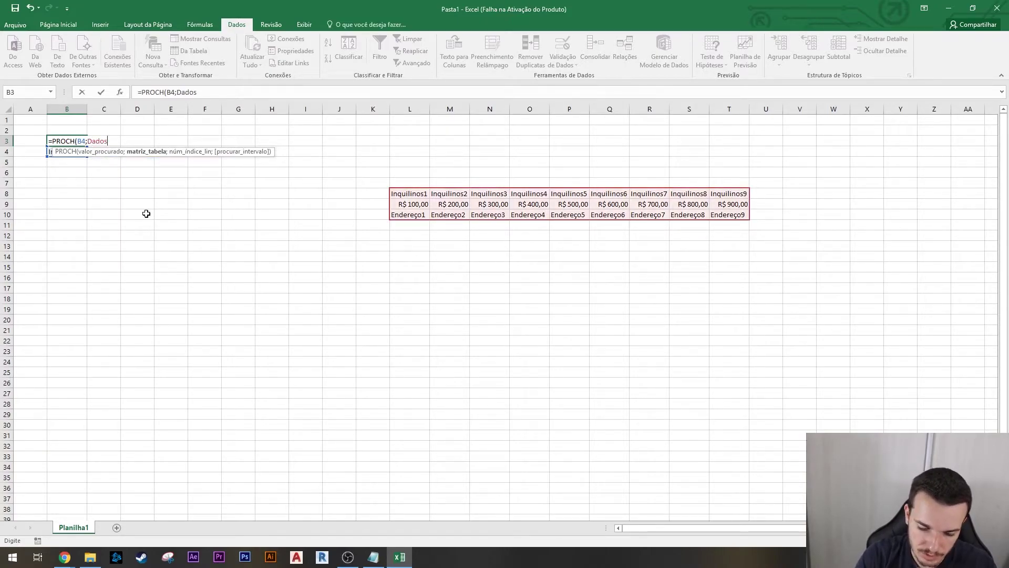
Complete the B3 PROCH formula with row index 2 and FALSO for an exact match.
{"action": "type", "text": ";2"}
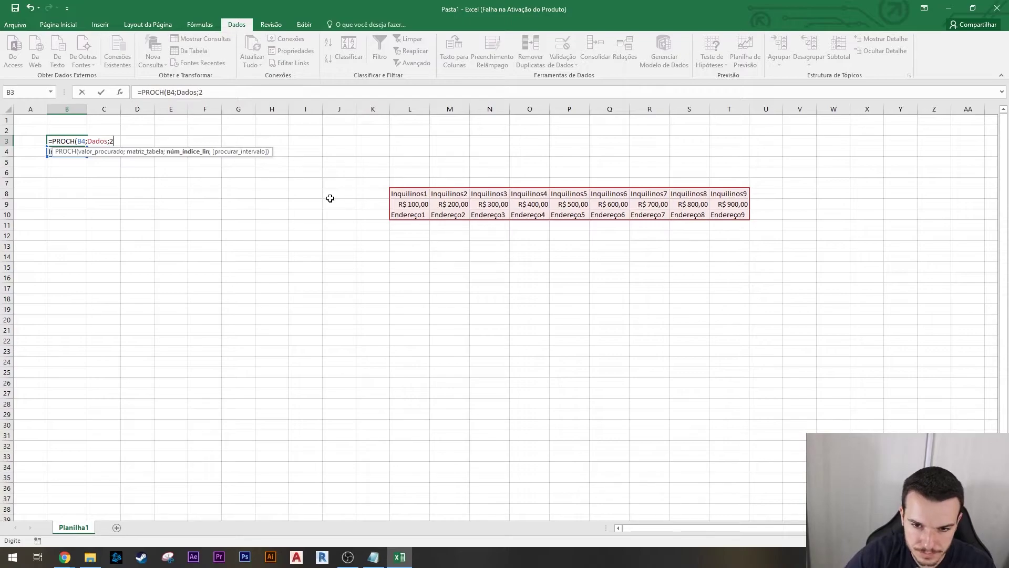
{"action": "type", "text": ";"}
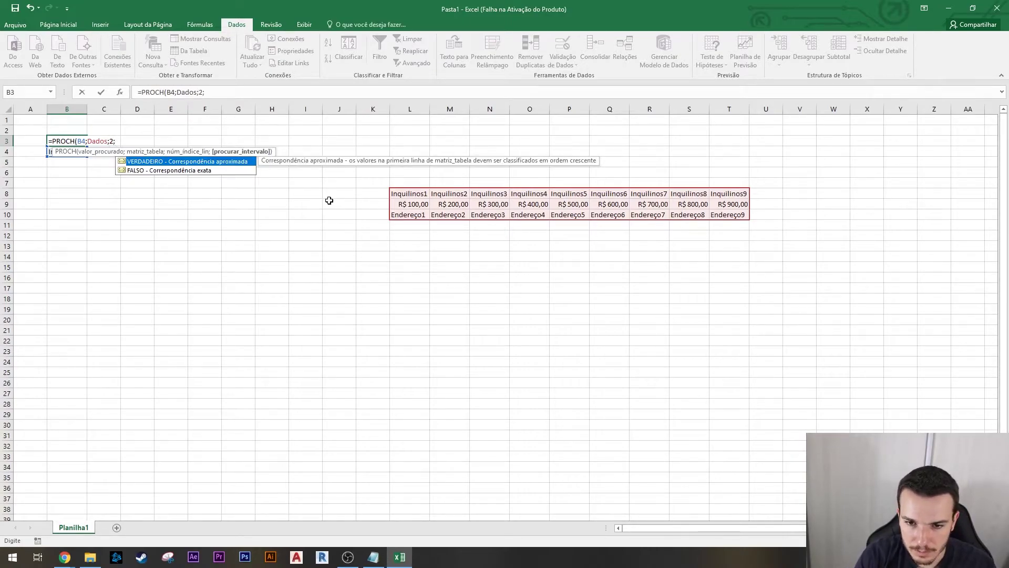
{"action": "key", "text": "Down"}
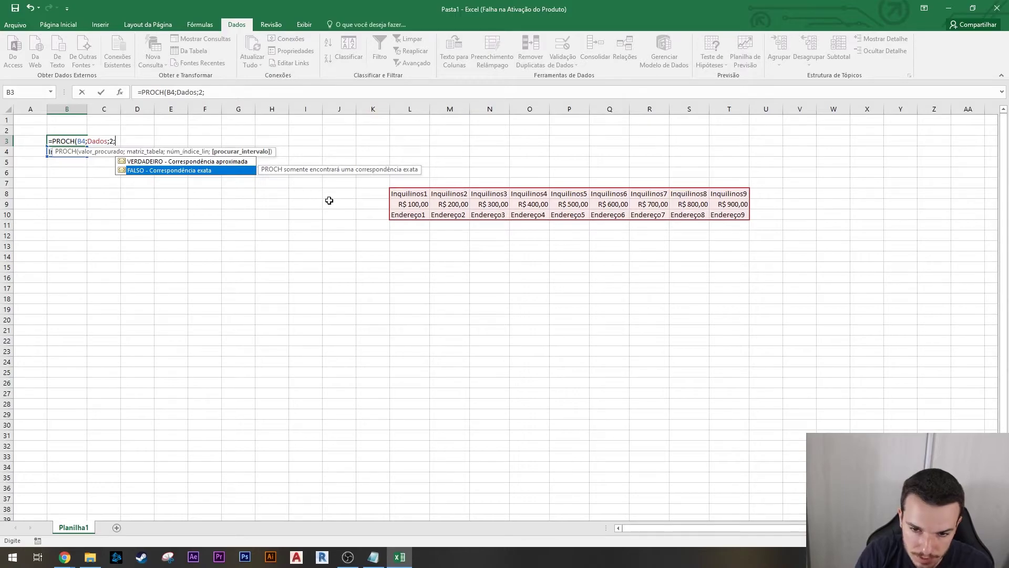
{"action": "key", "text": "Tab"}
{"action": "type", "text": ")"}
{"action": "key", "text": "Return"}
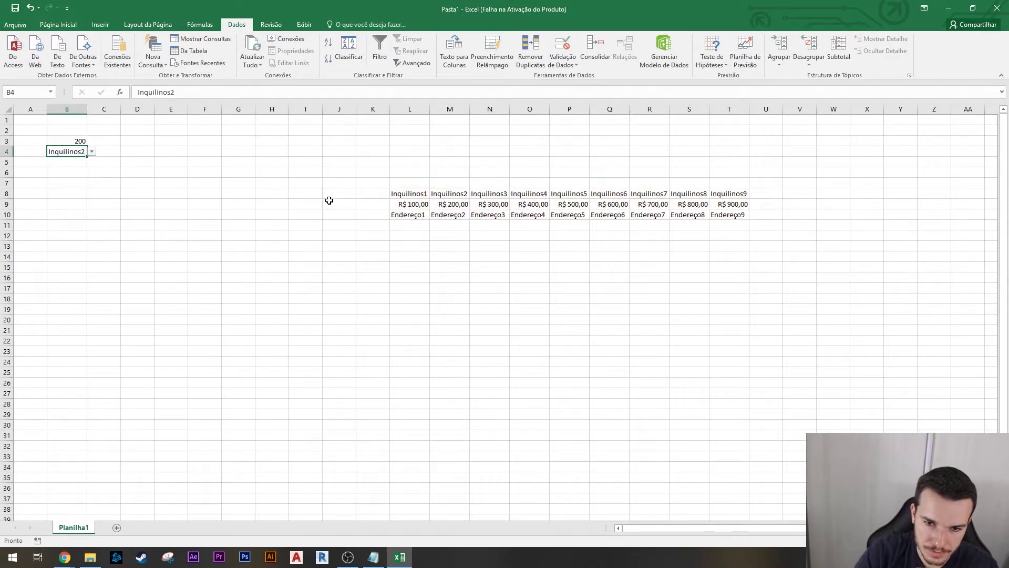
Label cell A3 "Valor do recibo" and autofit the column widths of the whole sheet to their contents.
{"action": "left_click", "coordinate": [30, 141]}
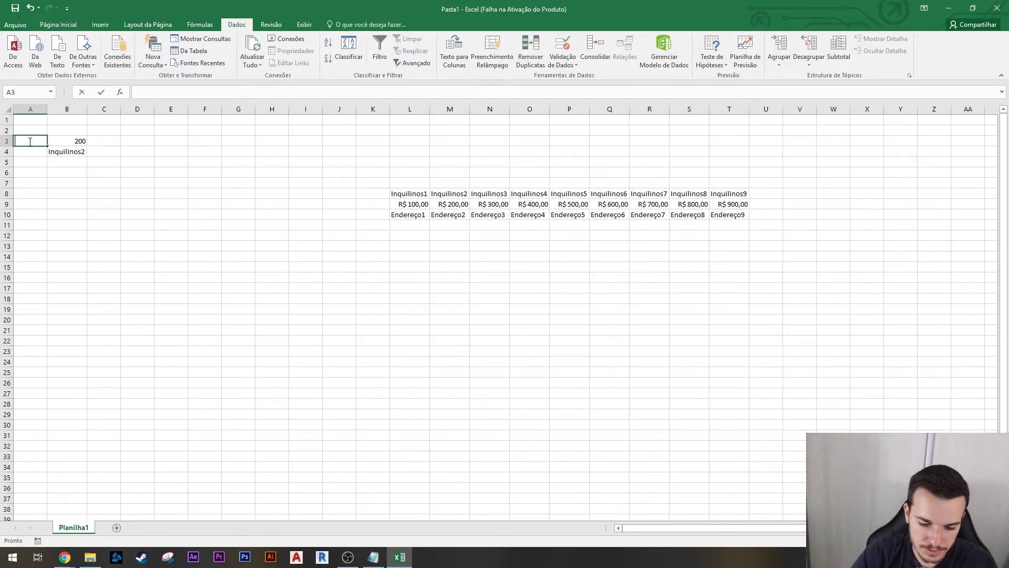
{"action": "type", "text": "Vs"}
{"action": "type", "text": "lor do recibo"}
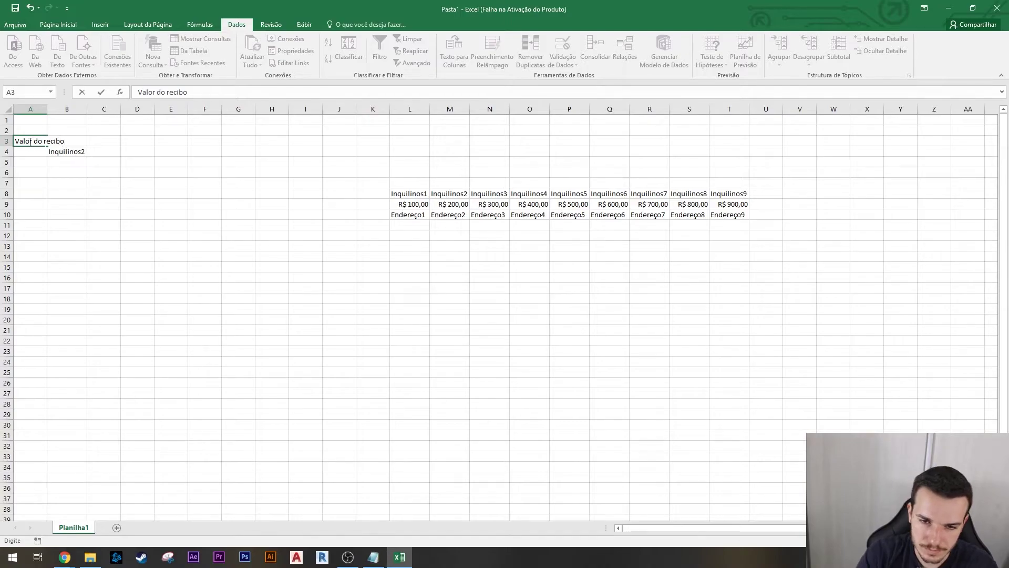
{"action": "left_click", "coordinate": [9, 109]}
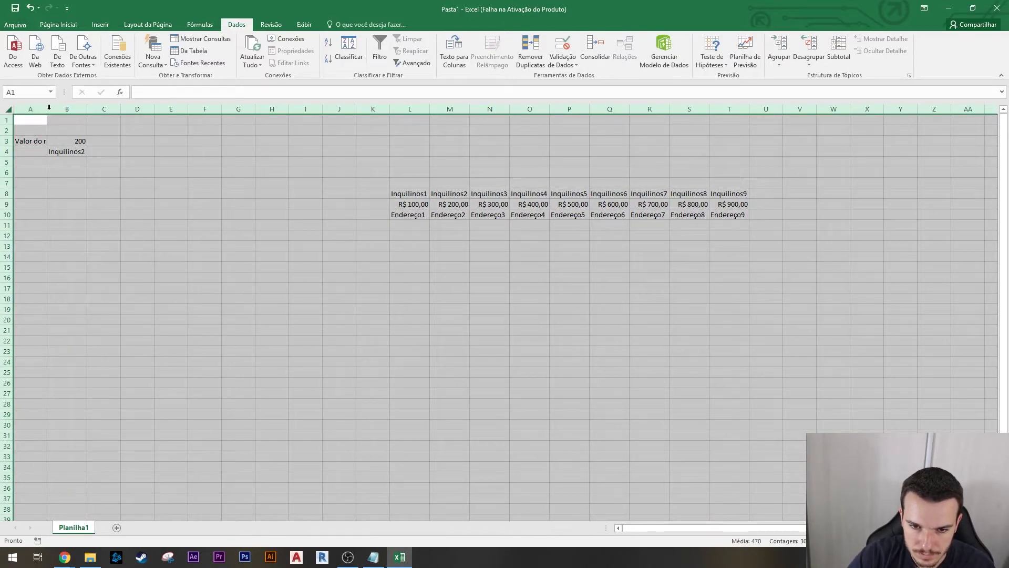
{"action": "double_click", "coordinate": [49, 107]}
{"action": "left_click", "coordinate": [90, 234]}
Format the receipt value in B3 with the R$ accounting number format.
{"action": "left_click", "coordinate": [89, 140]}
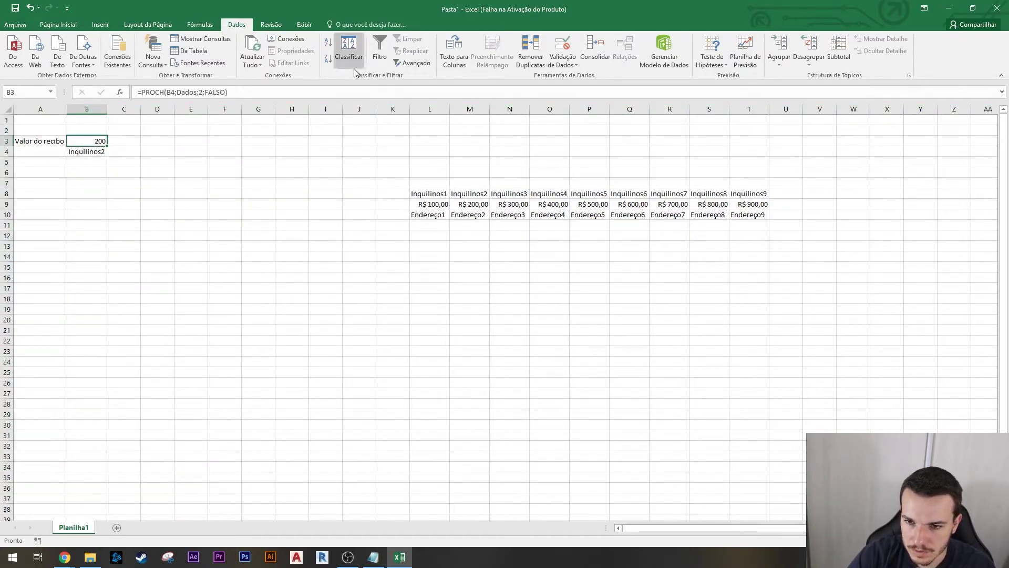
{"action": "left_click", "coordinate": [58, 25]}
{"action": "left_click", "coordinate": [398, 60]}
Test the lookup by choosing different tenants in B4's drop-down list, ending with Inquilinos8.
{"action": "left_click", "coordinate": [93, 154]}
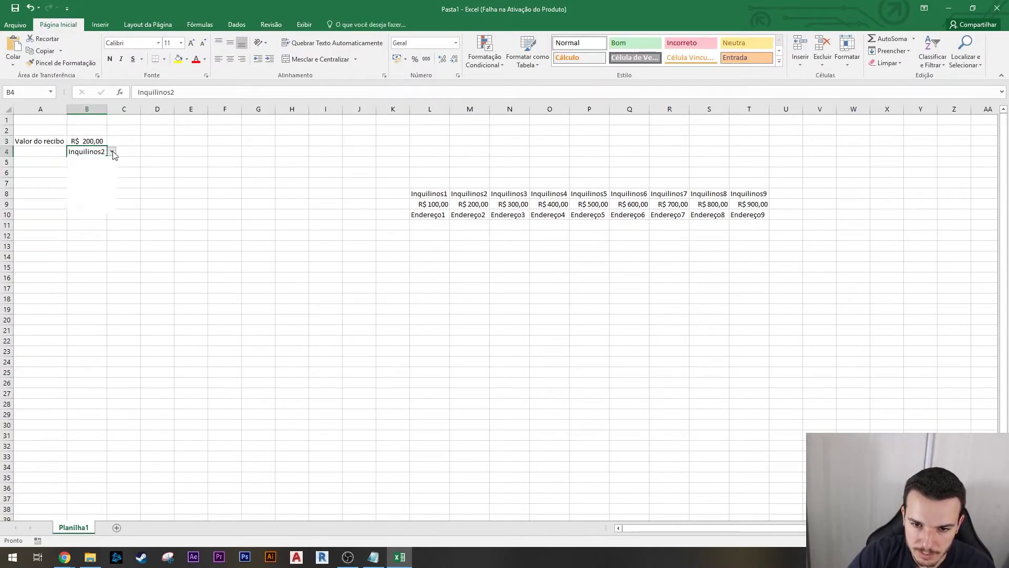
{"action": "left_click", "coordinate": [112, 153]}
{"action": "left_click", "coordinate": [92, 184]}
{"action": "left_click", "coordinate": [110, 156]}
{"action": "left_click", "coordinate": [92, 206]}
{"action": "left_click_drag", "start_coordinate": [207, 221], "coordinate": [231, 223]}
Label cell A4 "Recebemos de" and cell A5 "Residente de".
{"action": "left_click", "coordinate": [62, 172]}
{"action": "left_click", "coordinate": [33, 164]}
{"action": "key", "text": "Up"}
{"action": "type", "text": "Pecebemos de"}
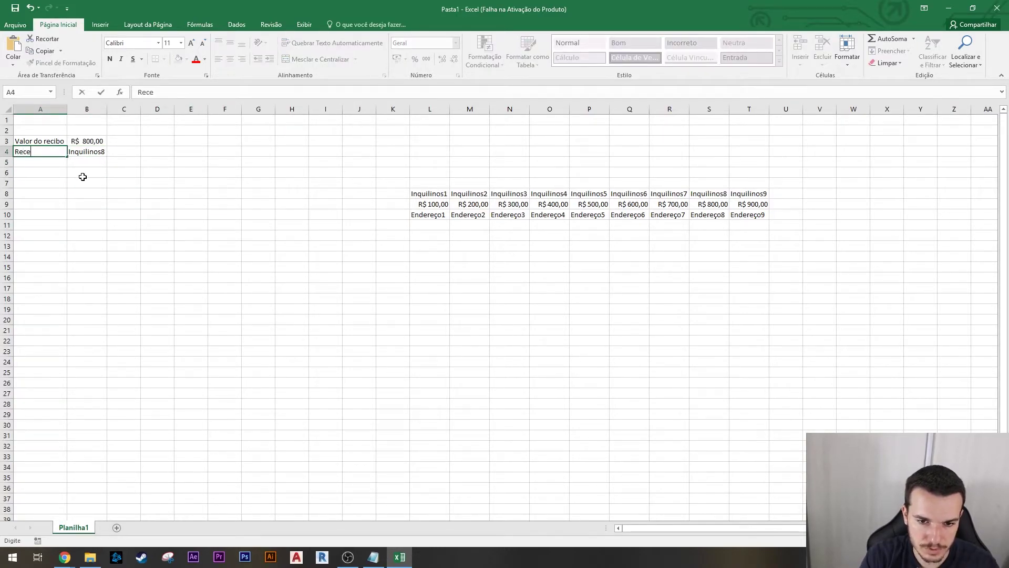
{"action": "key", "text": "Return"}
{"action": "type", "text": "Residente"}
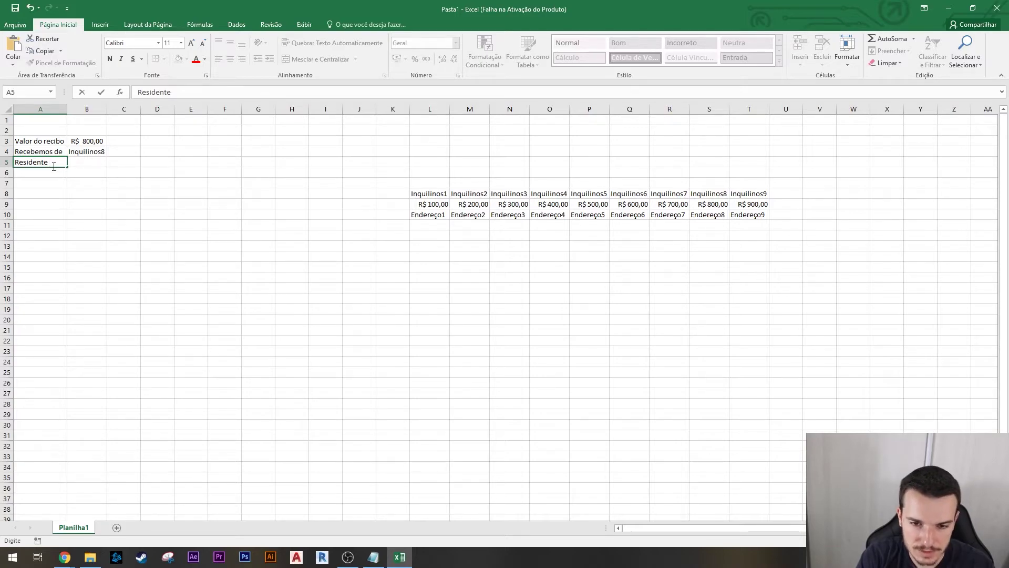
{"action": "key", "text": "Tab"}
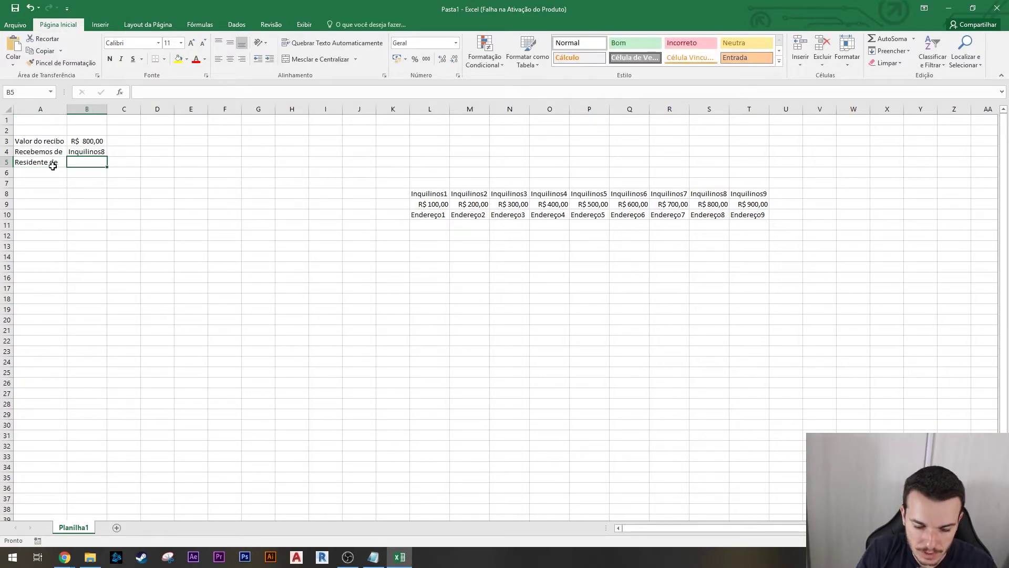
Start a PROCH formula in cell B5 with B4 as the lookup value and the named table Dados as the matrix.
{"action": "key", "text": "Tab"}
{"action": "key", "text": "Left"}
{"action": "type", "text": "=pro"}
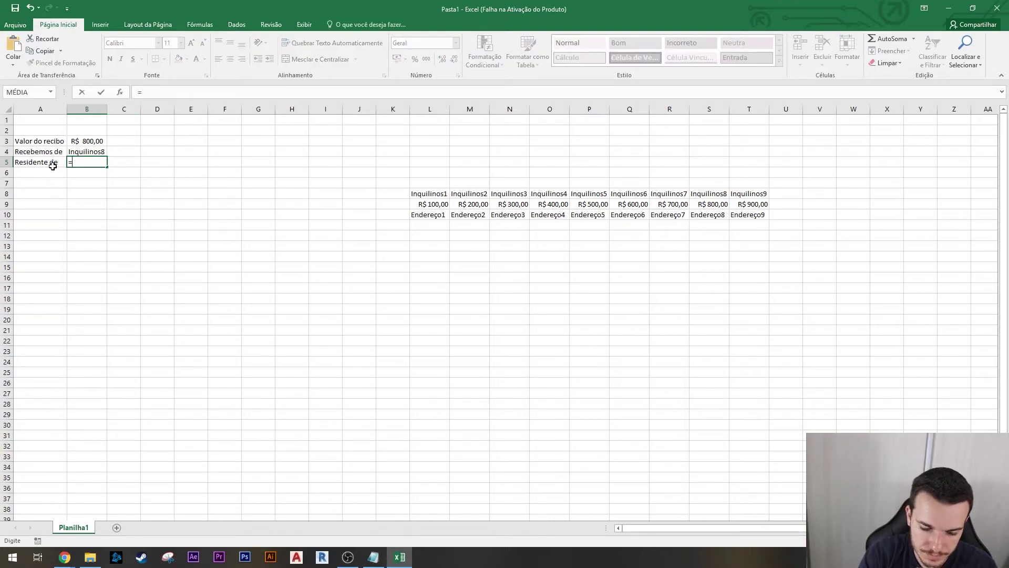
{"action": "key", "text": "Down"}
{"action": "key", "text": "Down"}
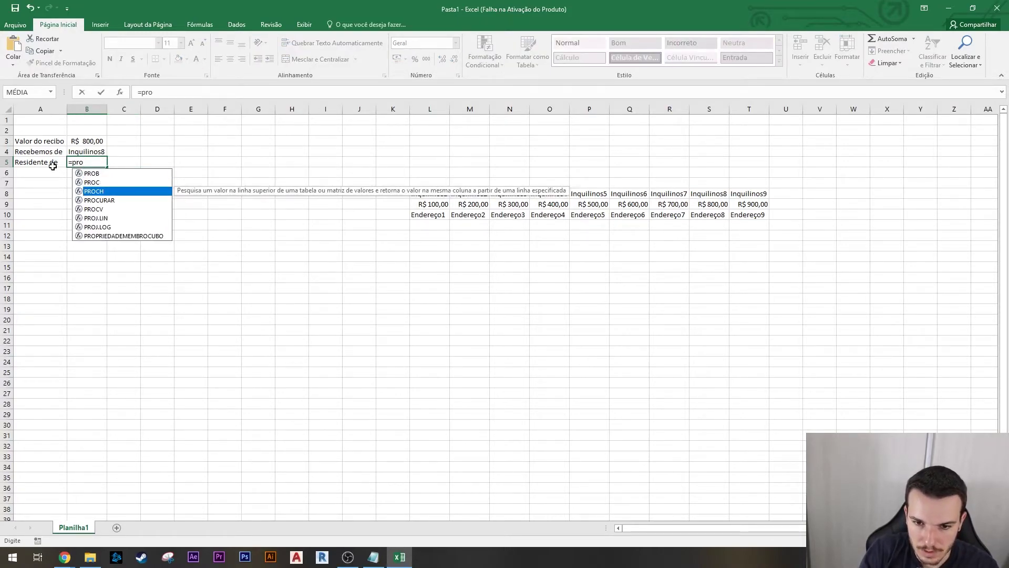
{"action": "key", "text": "Tab"}
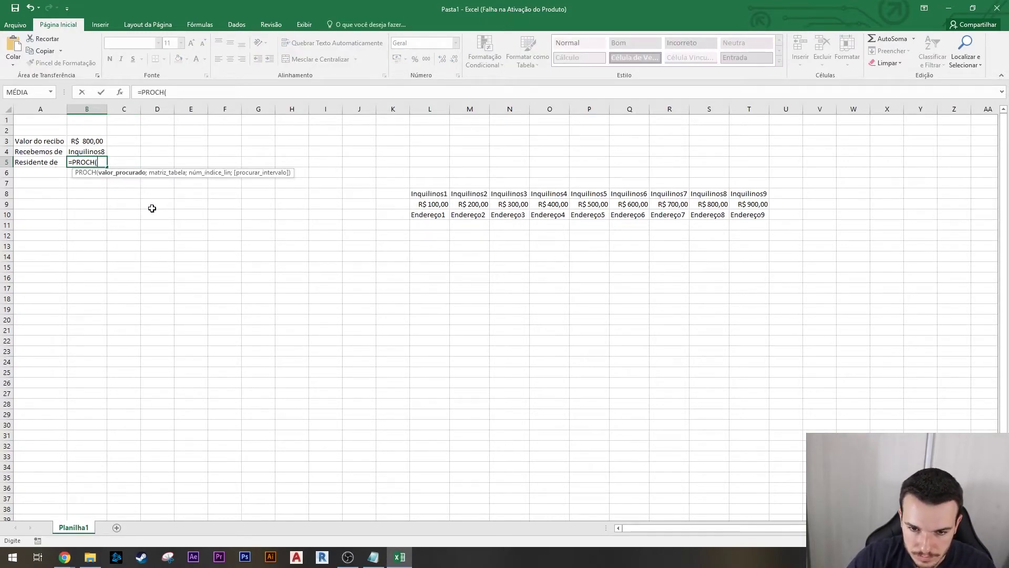
{"action": "left_click", "coordinate": [93, 153]}
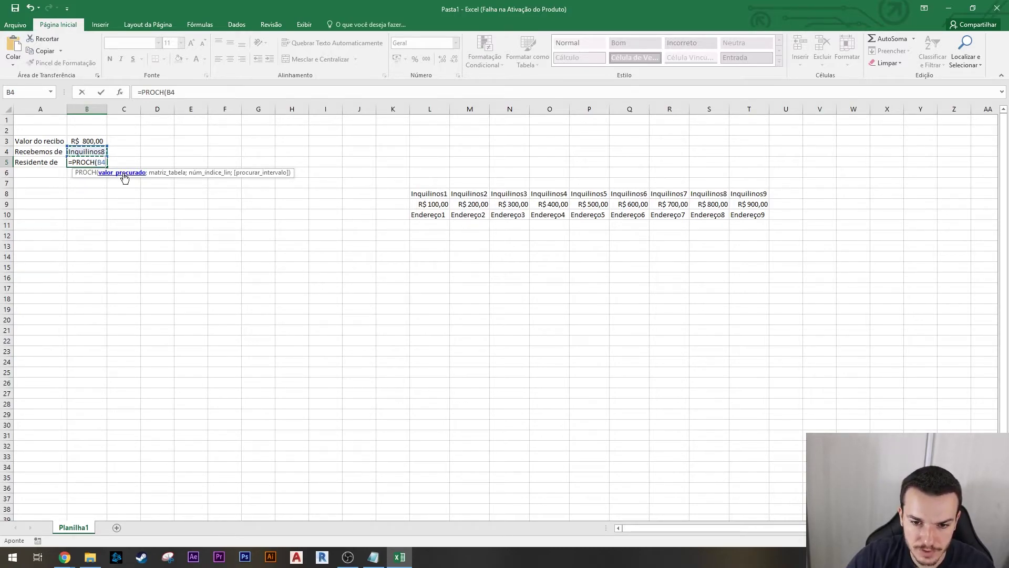
{"action": "type", "text": ";da"}
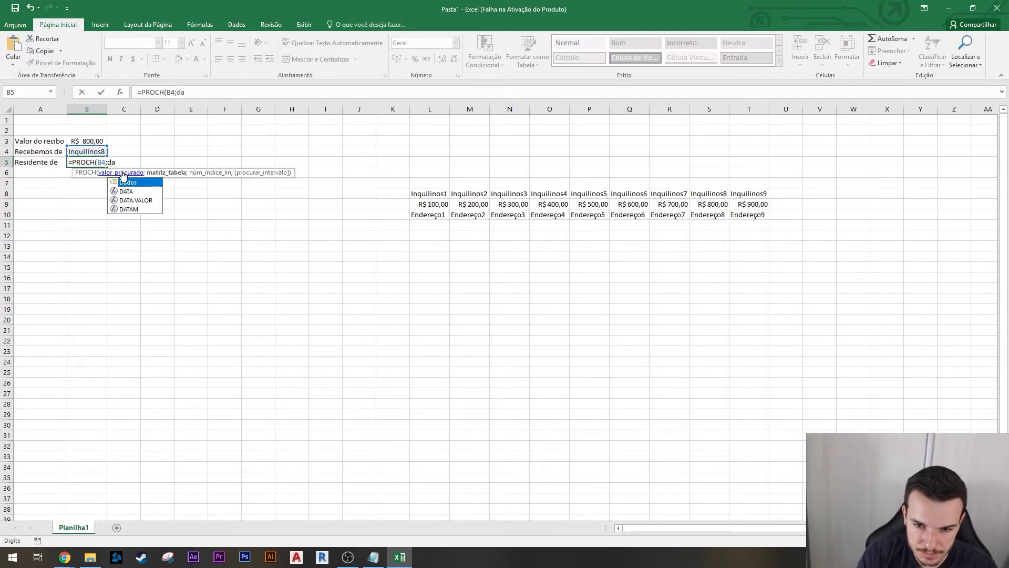
{"action": "key", "text": "Tab"}
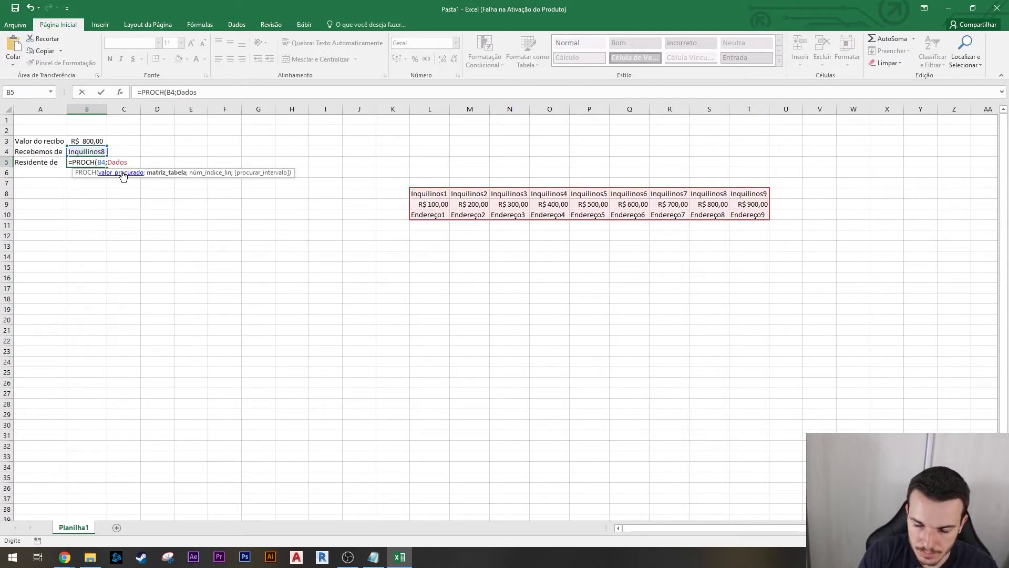
Complete the B5 PROCH formula with row index 3 and FALSO for an exact match, and check the cell.
{"action": "type", "text": ";"}
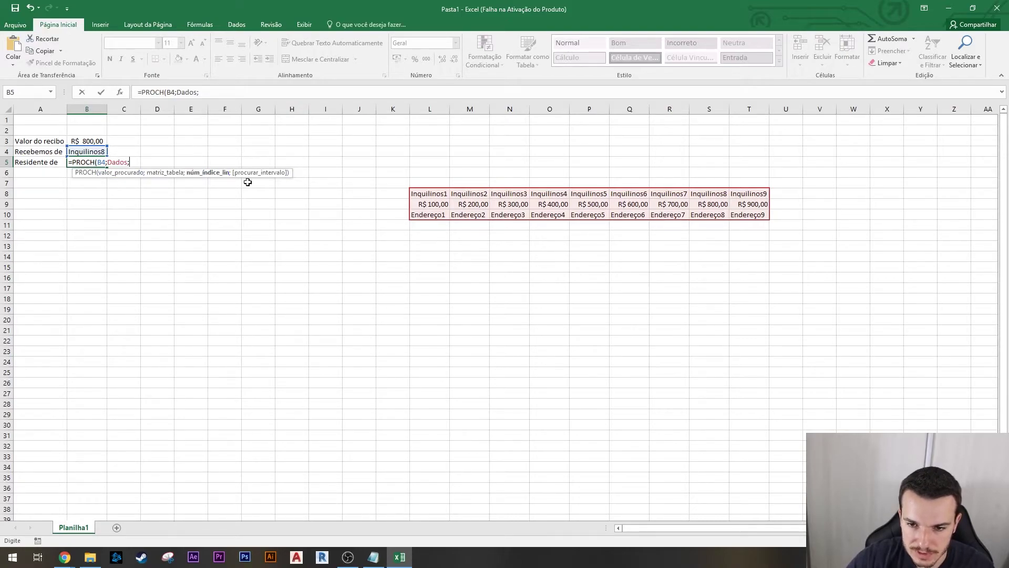
{"action": "type", "text": "3"}
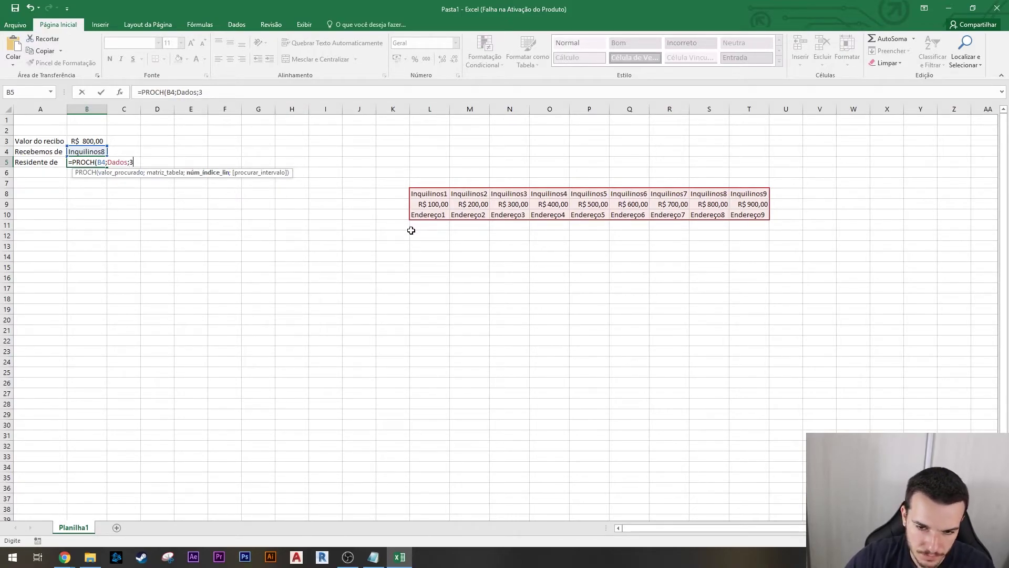
{"action": "type", "text": ";"}
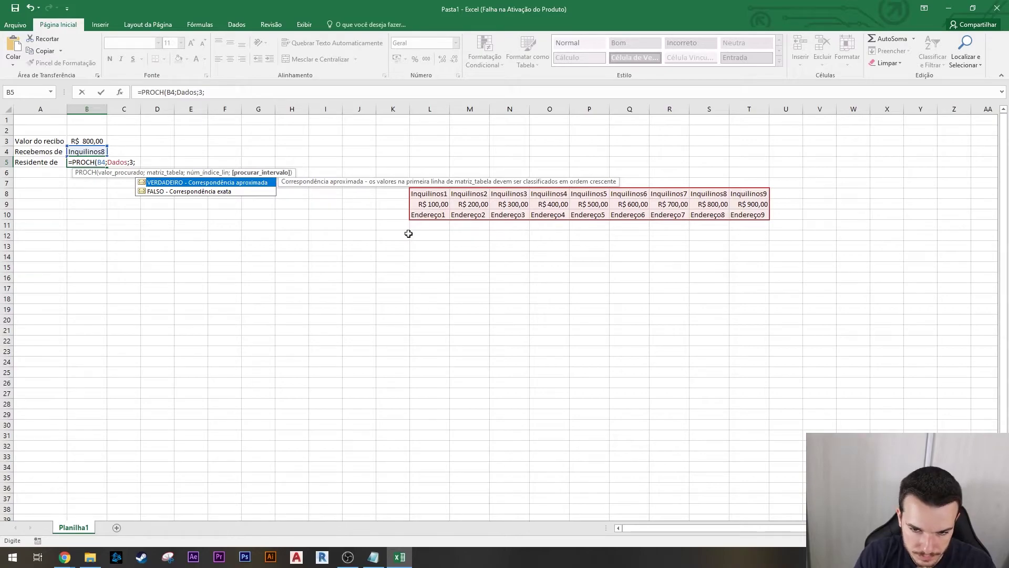
{"action": "key", "text": "Down"}
{"action": "key", "text": "Tab"}
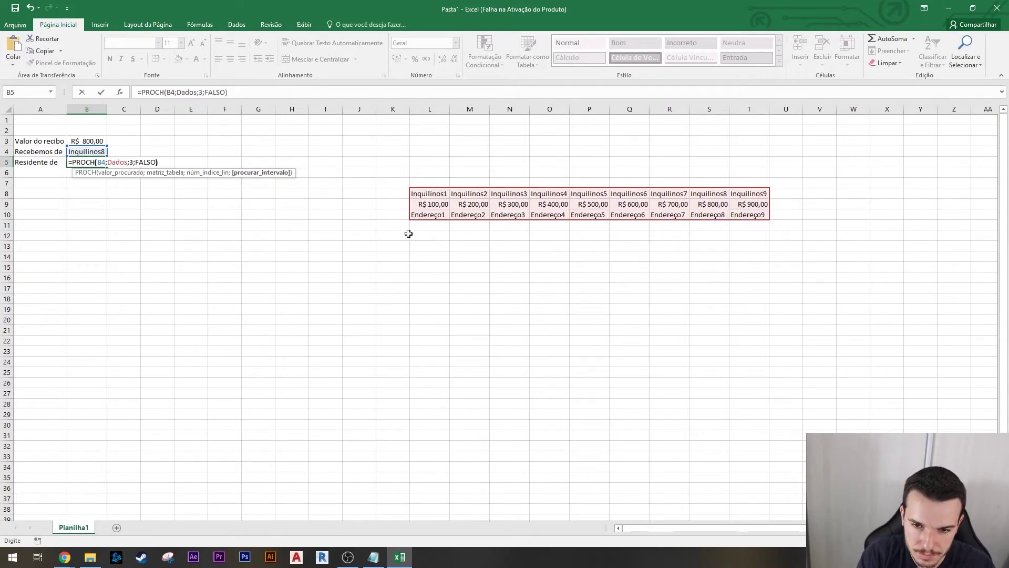
{"action": "type", "text": ")"}
{"action": "key", "text": "Return"}
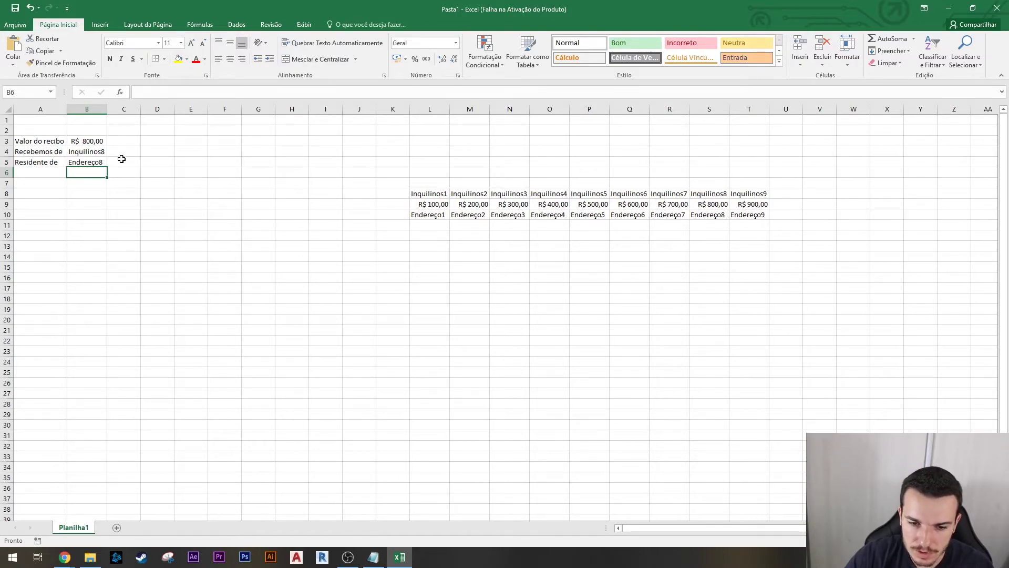
{"action": "left_click", "coordinate": [97, 162]}
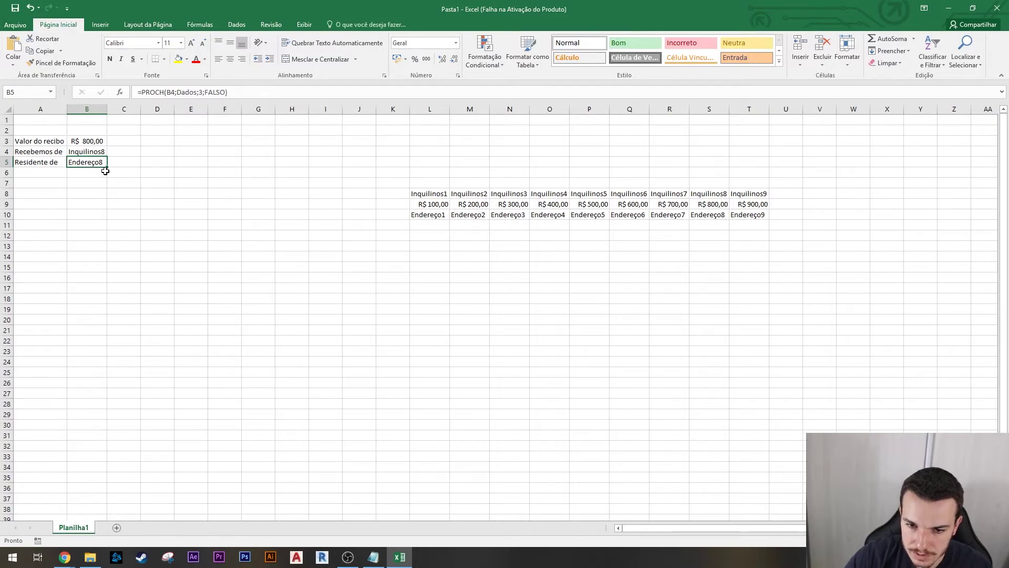
{"action": "left_click", "coordinate": [44, 175]}
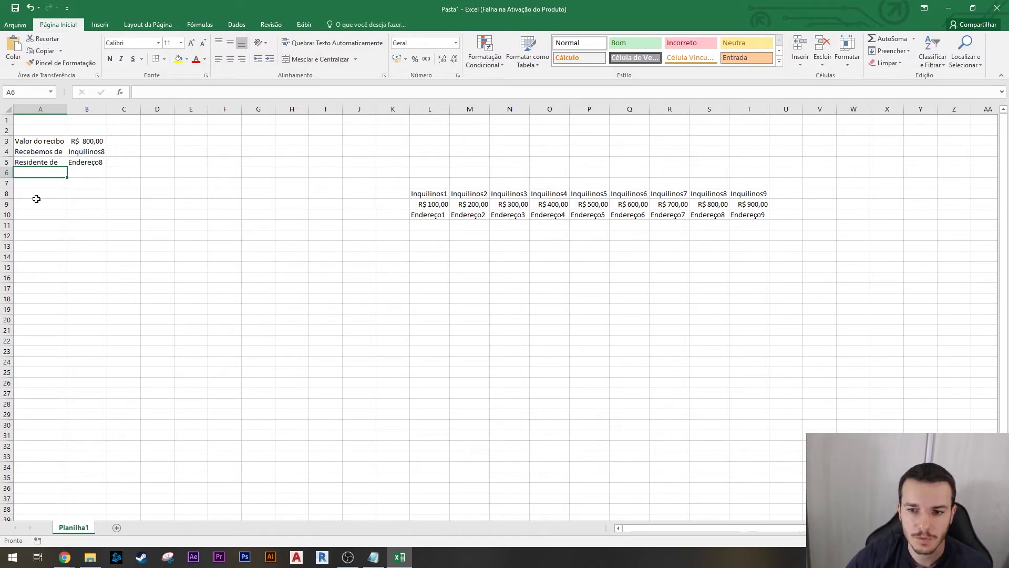
{"action": "left_click", "coordinate": [54, 203]}
{"action": "left_click", "coordinate": [43, 180]}
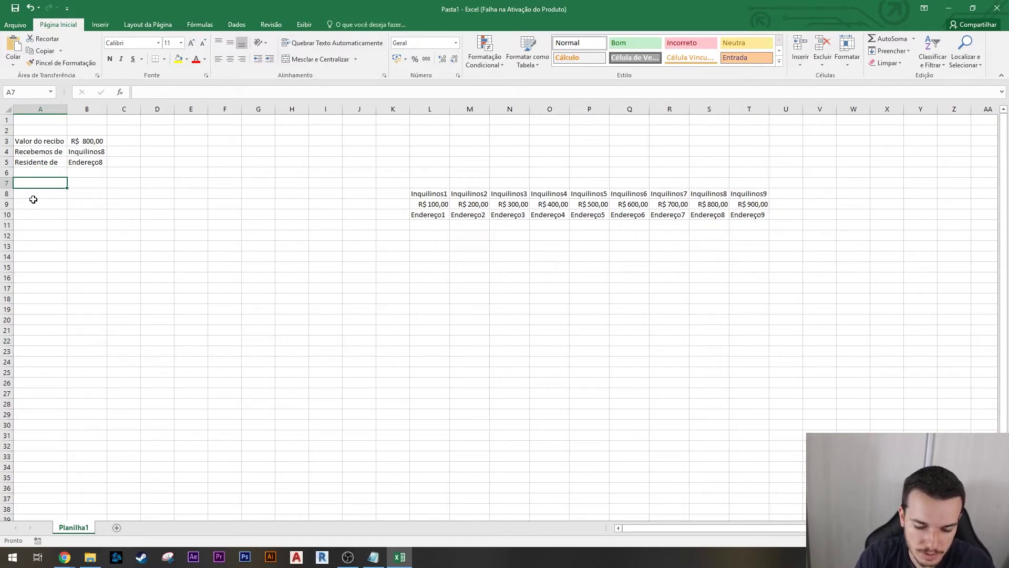
Label cell A7 "A quantia de" and select cell B7 for the amount in words.
{"action": "type", "text": "A quantia de"}
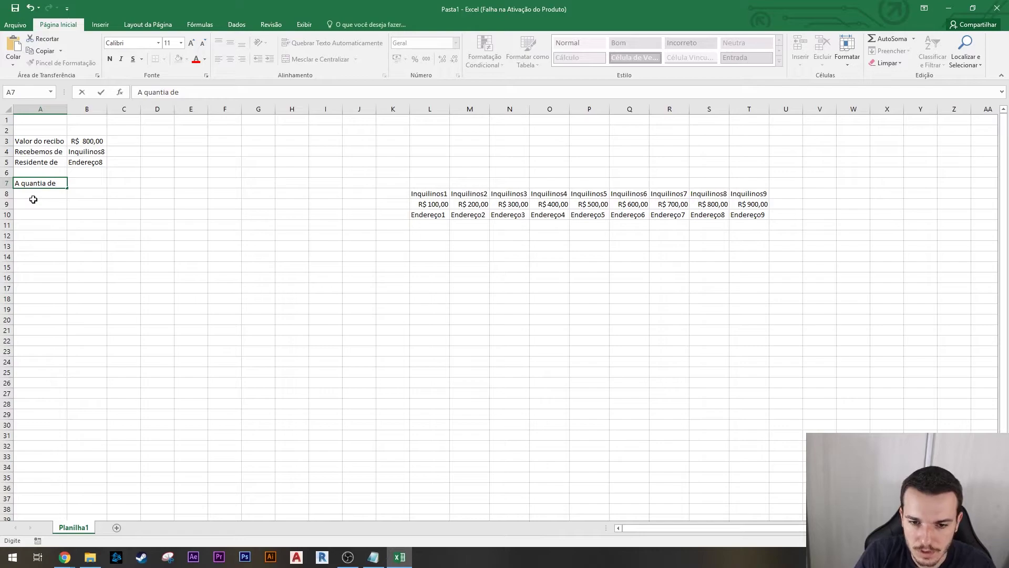
{"action": "key", "text": "Tab"}
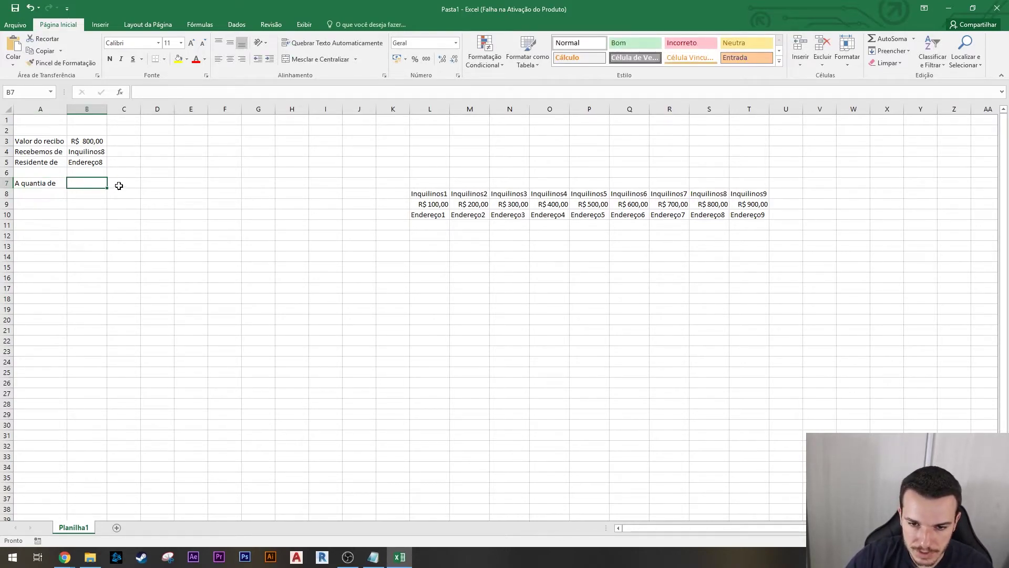
{"action": "left_click", "coordinate": [88, 143]}
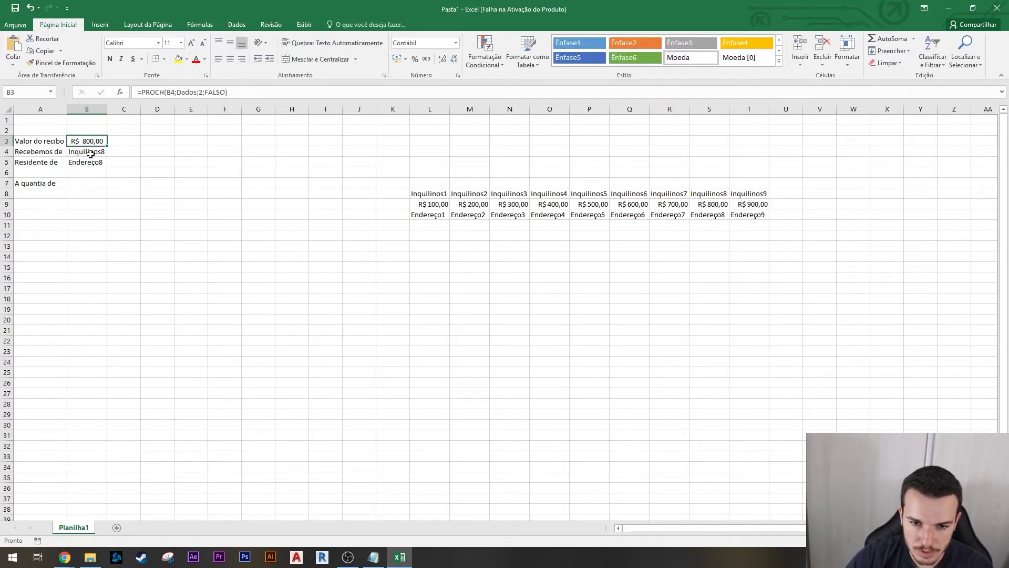
{"action": "left_click", "coordinate": [84, 185]}
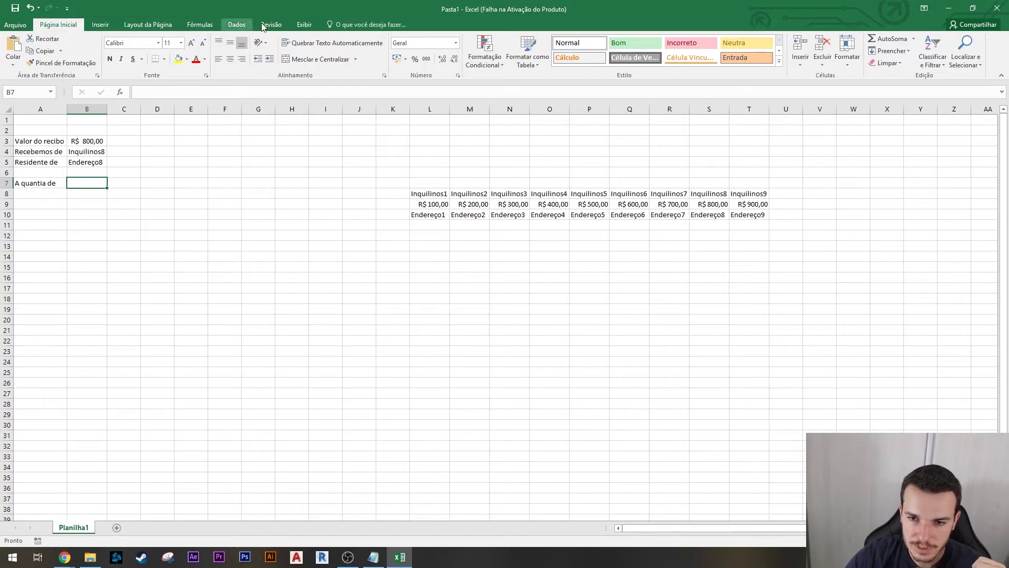
Enable Desenvolvedor in the ribbon customization options and open the Visual Basic editor.
{"action": "left_click", "coordinate": [15, 24]}
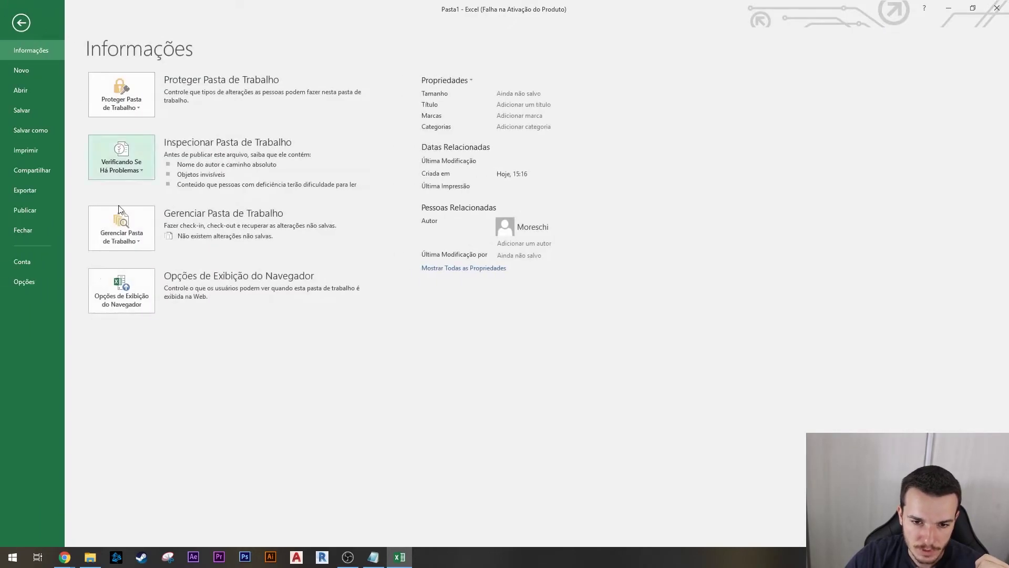
{"action": "left_click", "coordinate": [26, 284]}
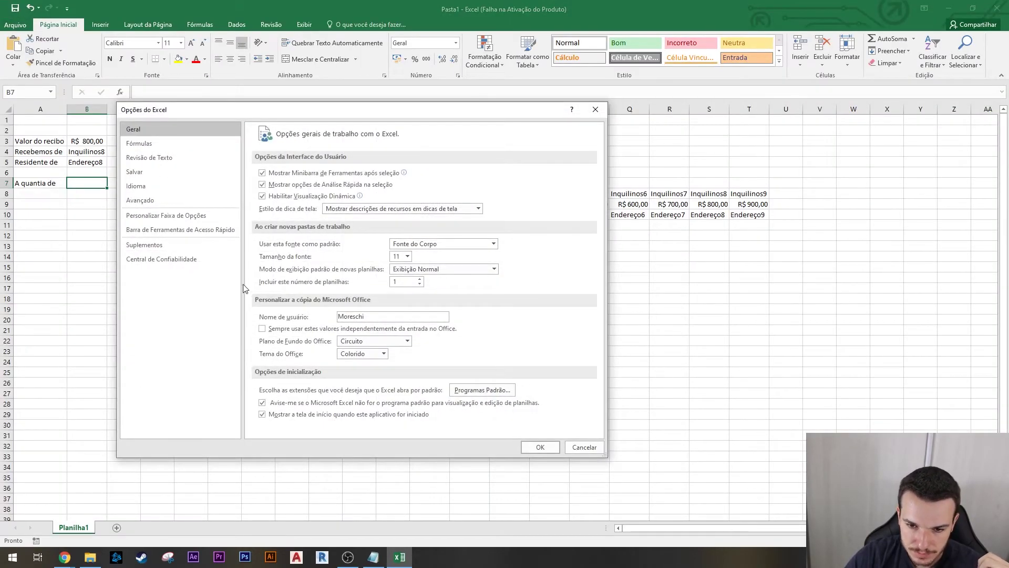
{"action": "left_click", "coordinate": [178, 216]}
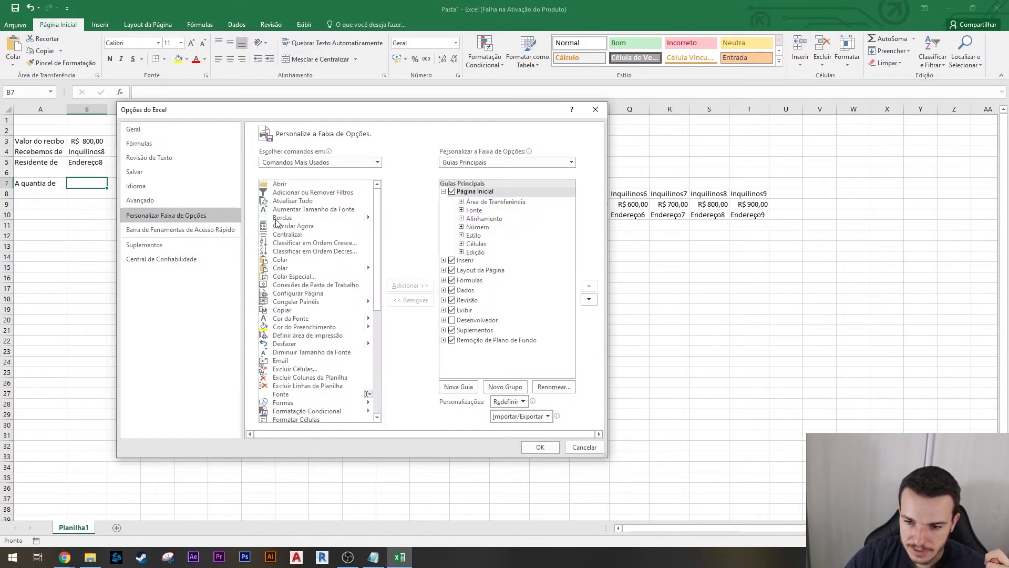
{"action": "left_click", "coordinate": [452, 322]}
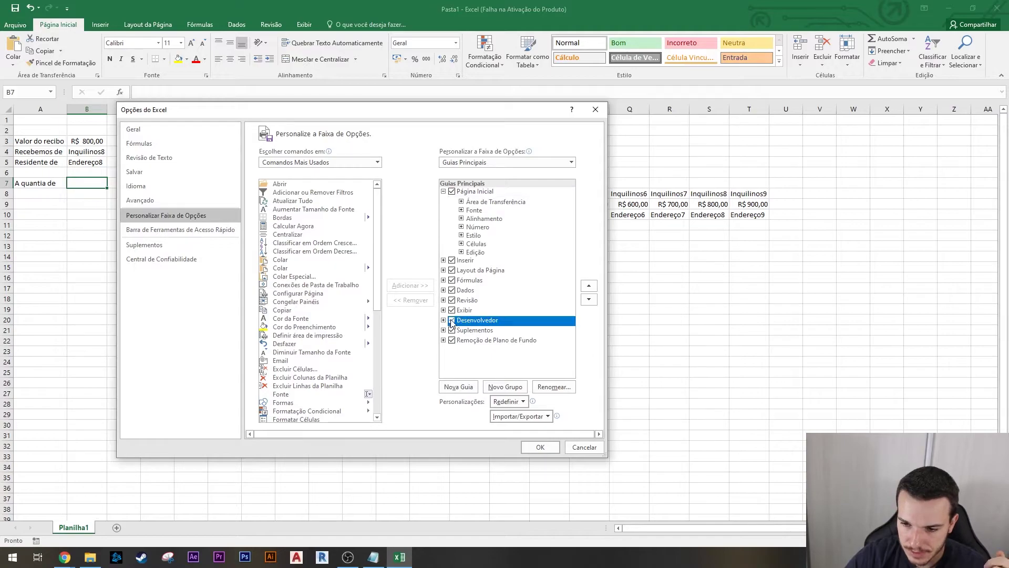
{"action": "left_click", "coordinate": [540, 447]}
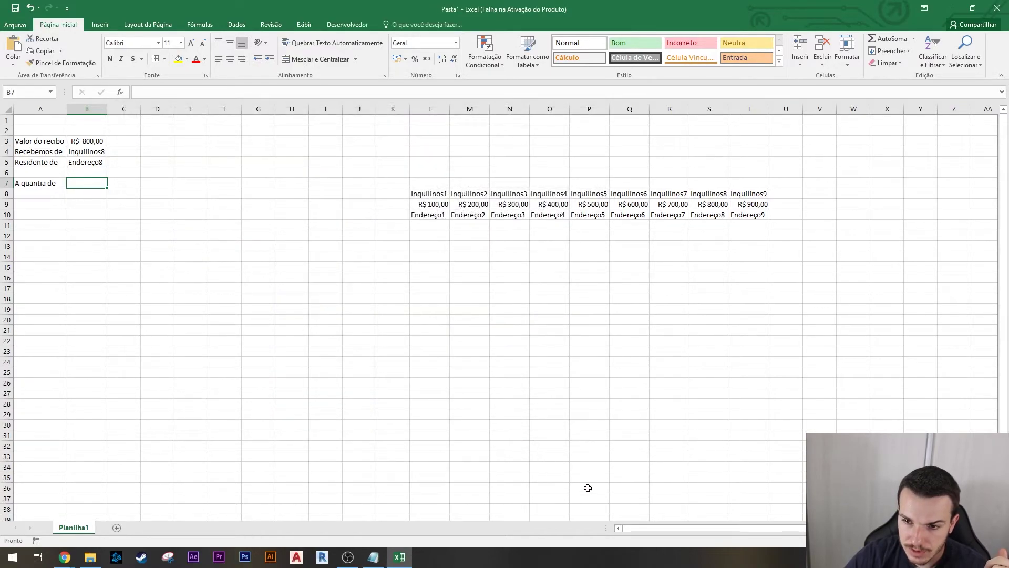
{"action": "left_click", "coordinate": [345, 25]}
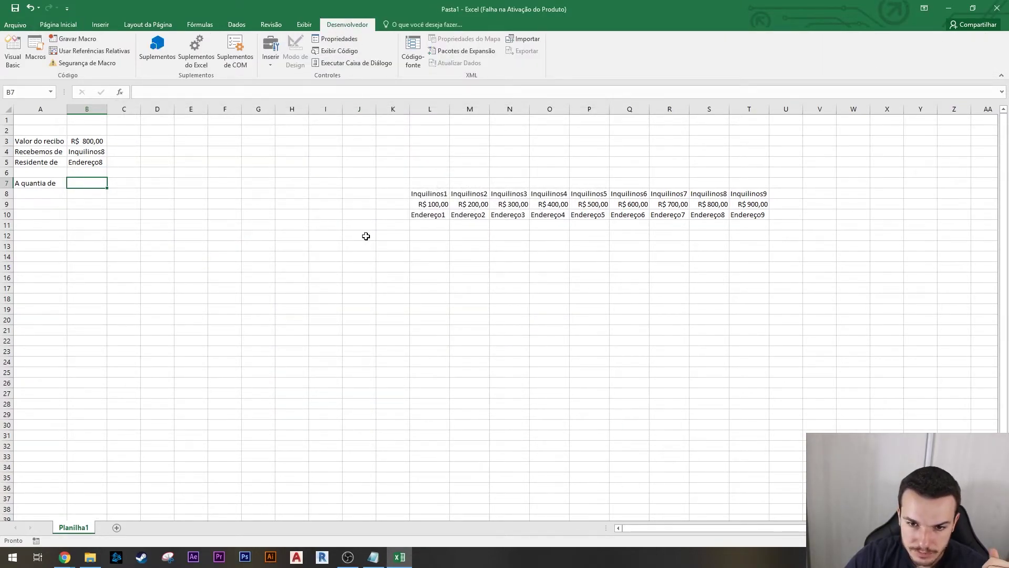
{"action": "left_click", "coordinate": [12, 50]}
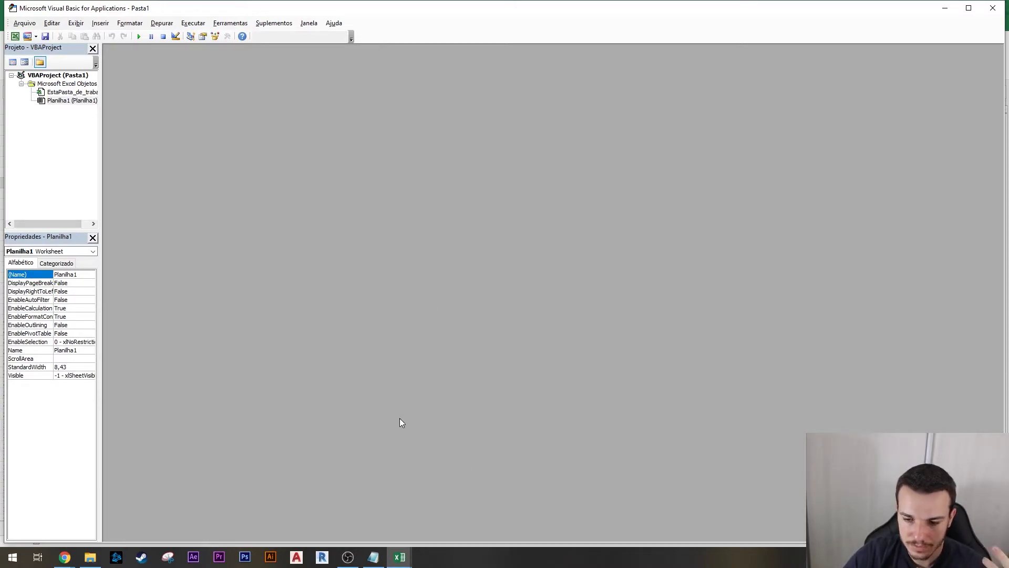
Switch to Bloco de Notas and copy the entire Extenso_Valor function code from the untitled note.
{"action": "left_click", "coordinate": [374, 559]}
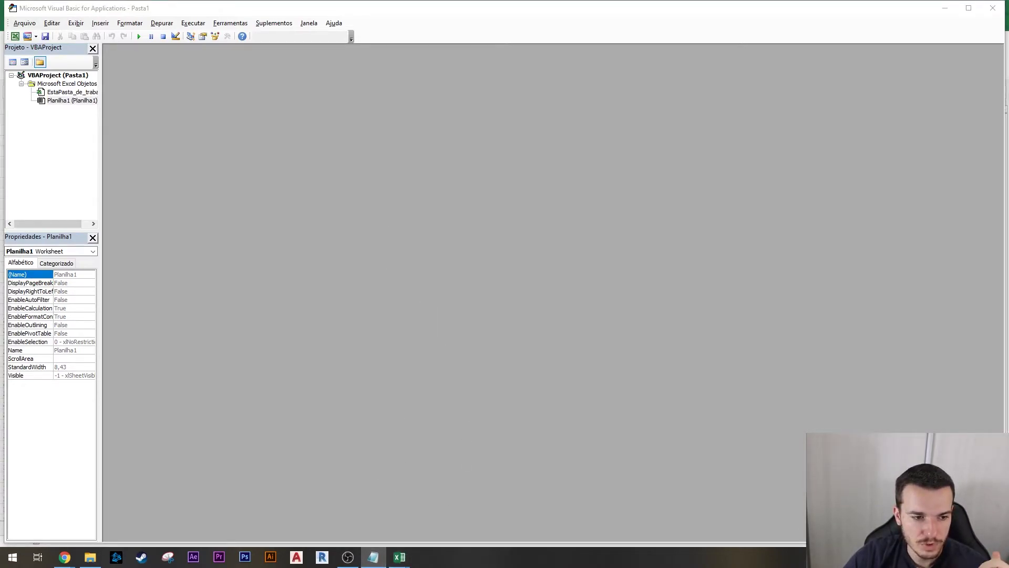
{"action": "left_click", "coordinate": [373, 557]}
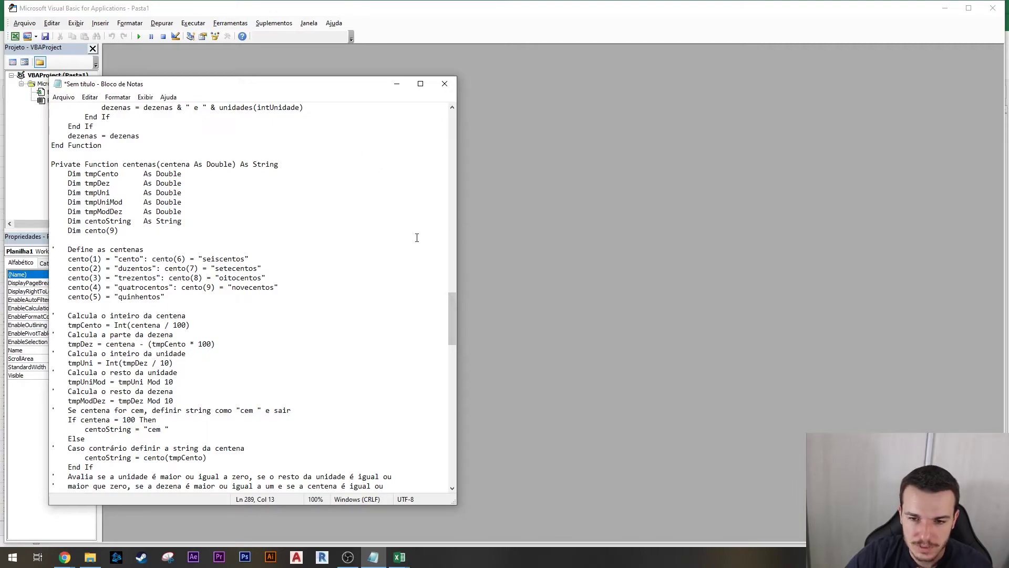
{"action": "left_click_drag", "start_coordinate": [336, 89], "coordinate": [329, 76]}
{"action": "left_click_drag", "start_coordinate": [444, 305], "coordinate": [449, 108]}
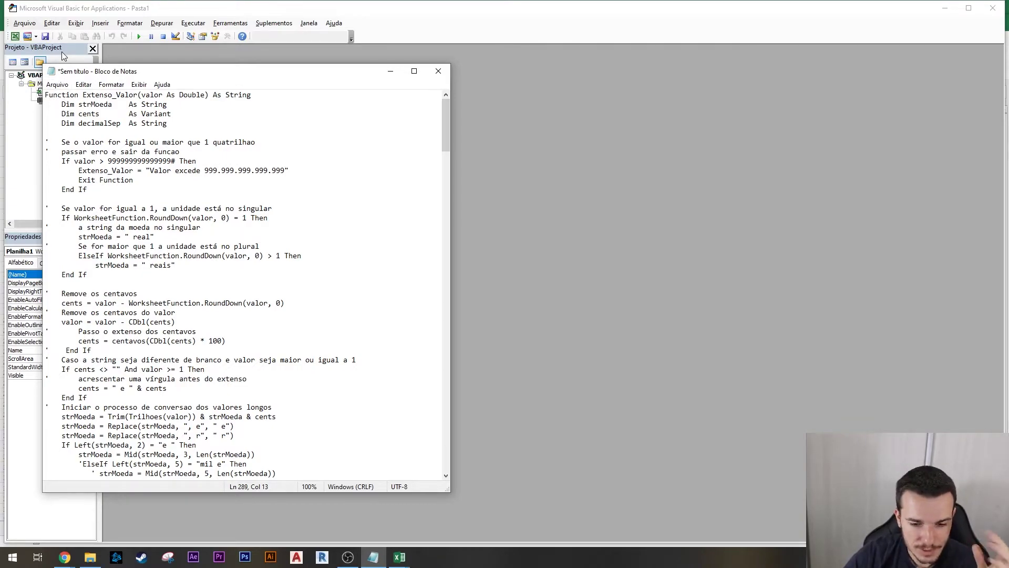
{"action": "key", "text": "ctrl+a"}
{"action": "scroll", "coordinate": [242, 284], "scroll_direction": "down", "scroll_amount": 10}
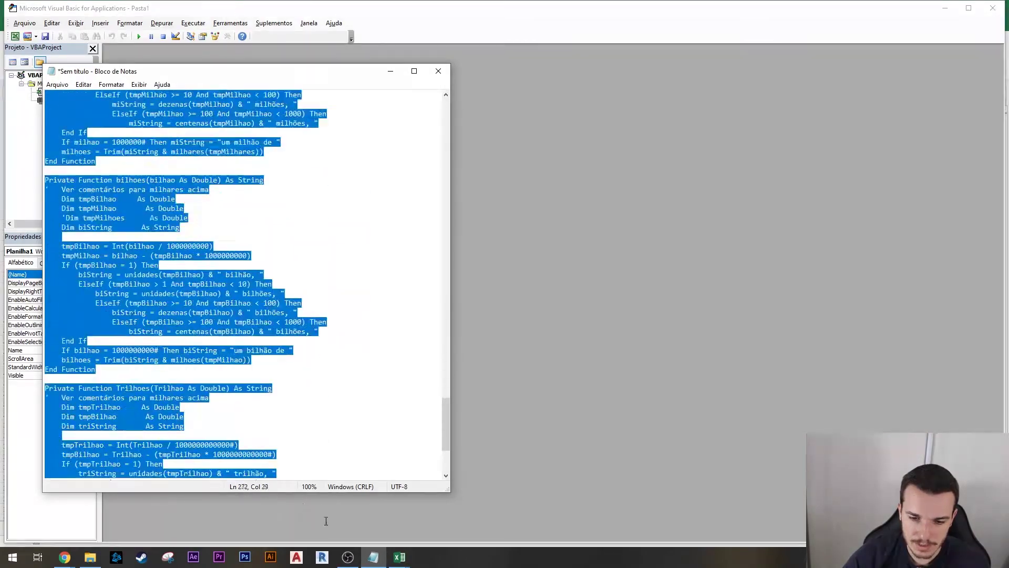
Insert a new module in the Pasta1 VBA project and paste the copied Extenso_Valor code into it.
{"action": "left_click", "coordinate": [258, 14]}
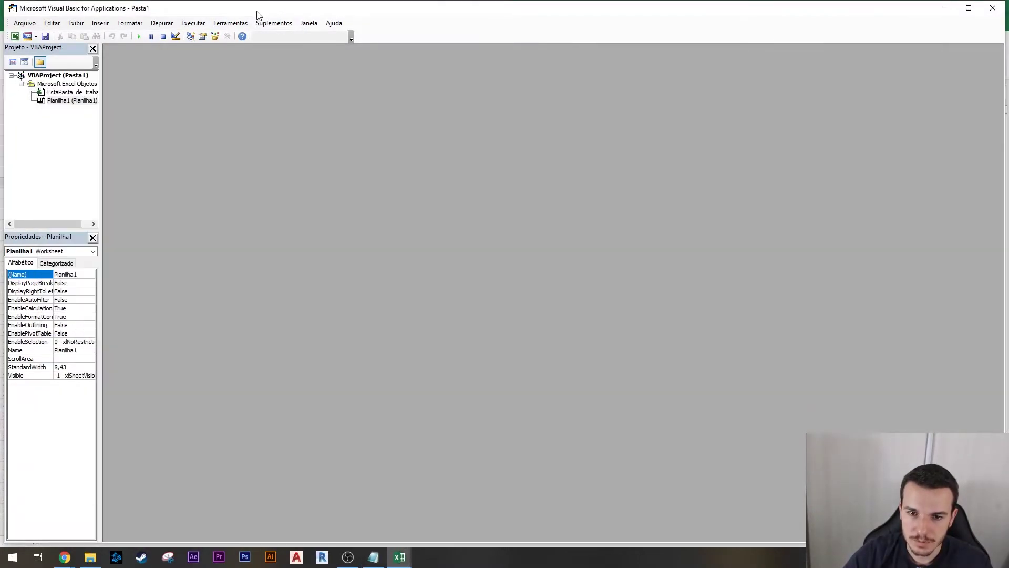
{"action": "left_click", "coordinate": [99, 23]}
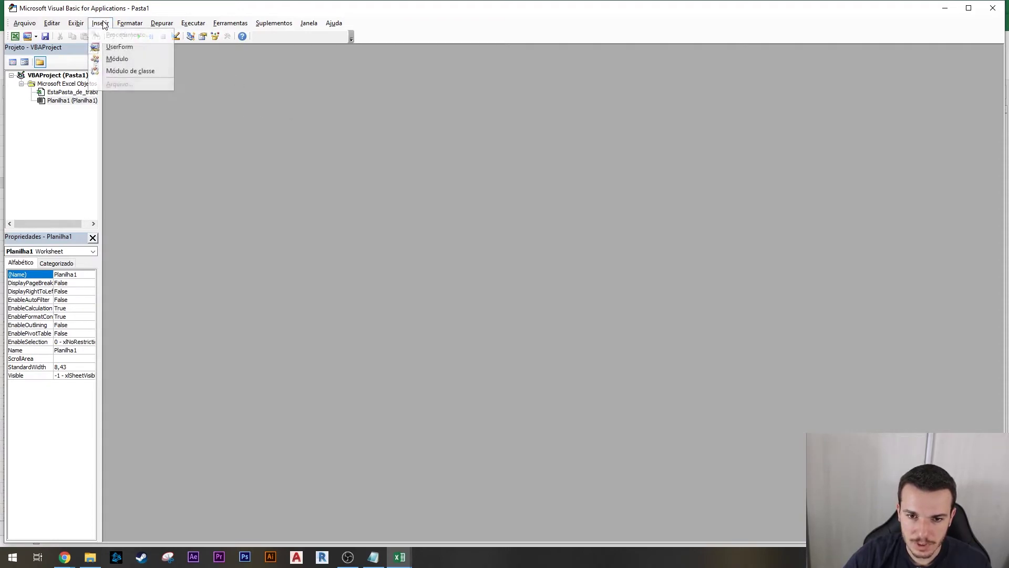
{"action": "left_click", "coordinate": [118, 58]}
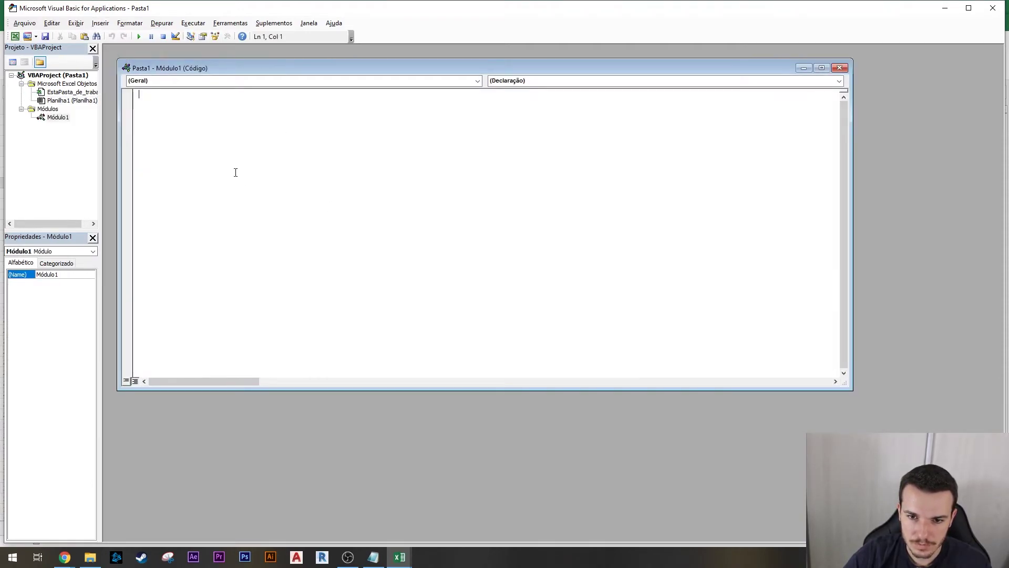
{"action": "key", "text": "ctrl+v"}
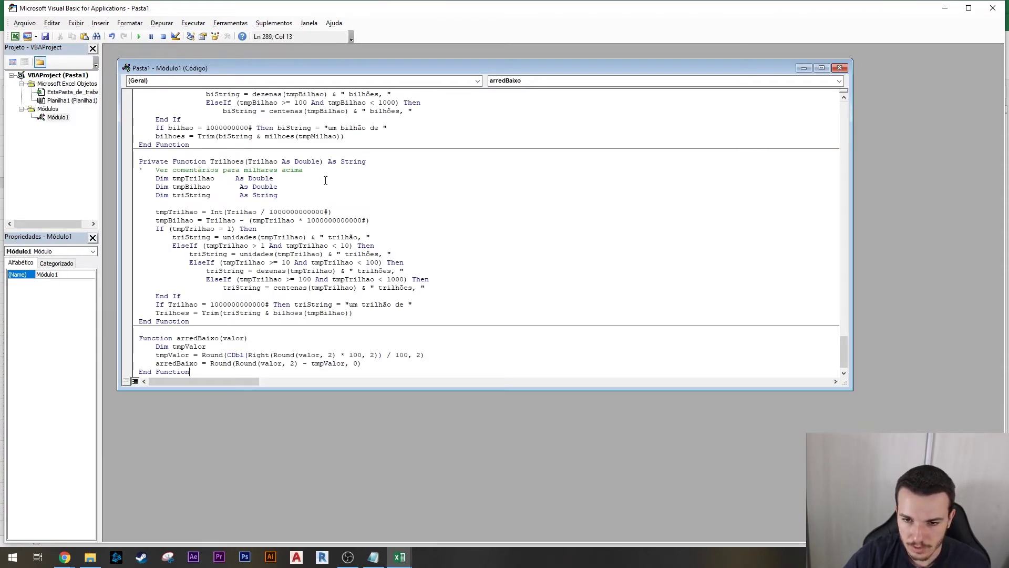
Examine the centavos and unidades functions in the pasted code, including how unid(1) is assigned its word.
{"action": "left_click_drag", "start_coordinate": [841, 357], "coordinate": [842, 181]}
{"action": "scroll", "coordinate": [408, 226], "scroll_direction": "up", "scroll_amount": 2}
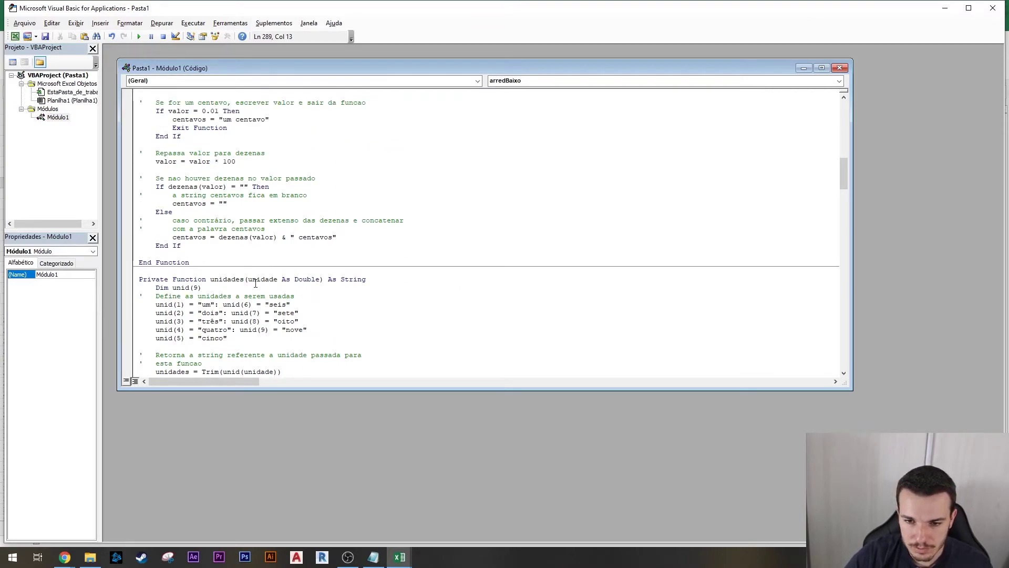
{"action": "scroll", "coordinate": [320, 216], "scroll_direction": "up", "scroll_amount": 2}
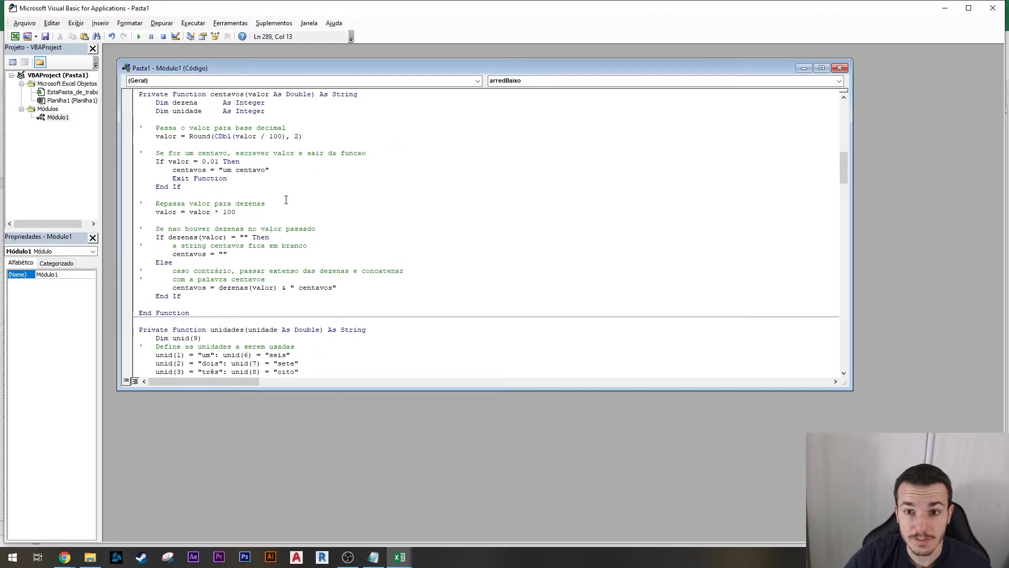
{"action": "scroll", "coordinate": [284, 205], "scroll_direction": "down", "scroll_amount": 3}
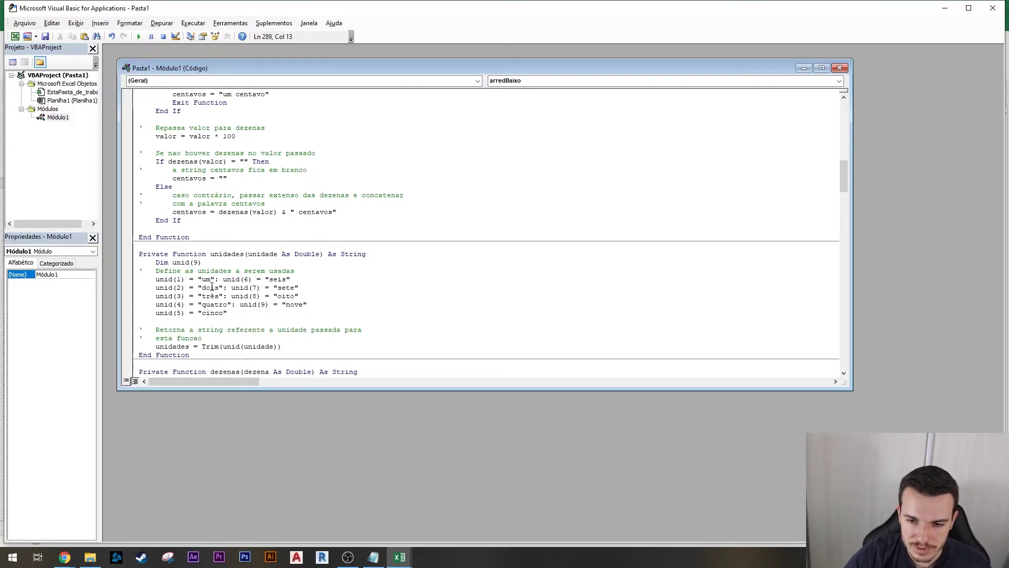
{"action": "double_click", "coordinate": [178, 279]}
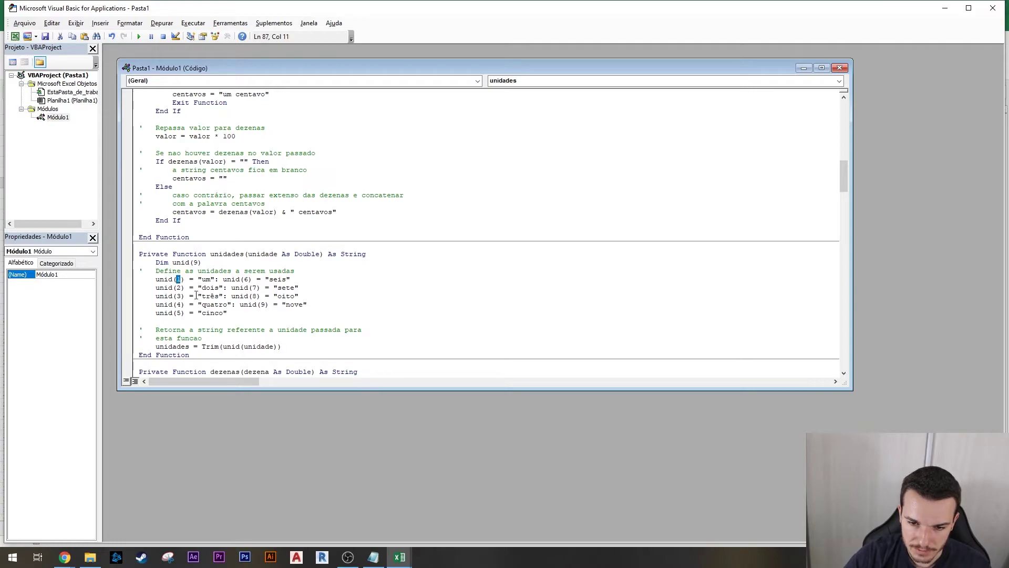
{"action": "left_click_drag", "start_coordinate": [157, 280], "coordinate": [172, 280]}
{"action": "left_click", "coordinate": [176, 280]}
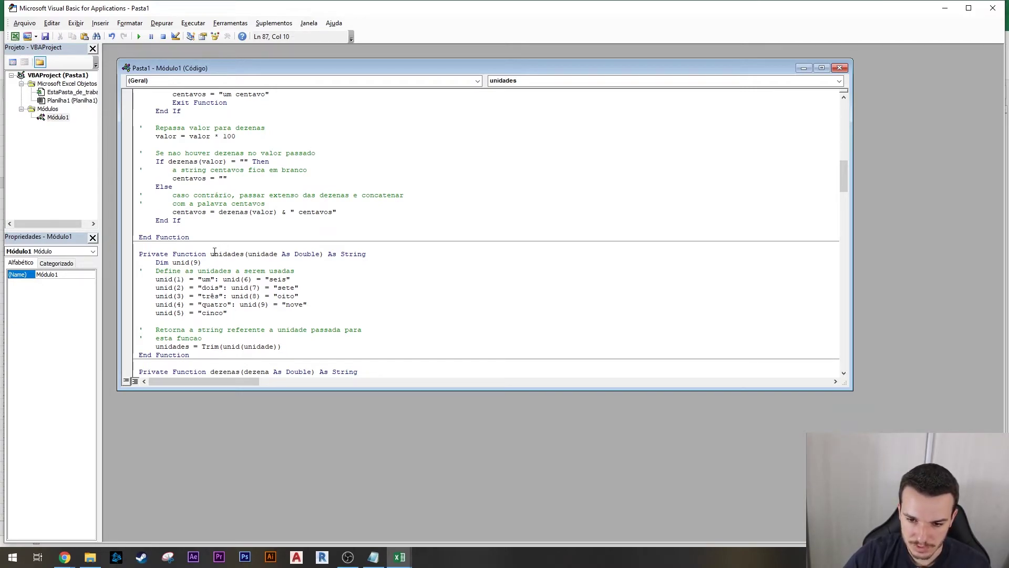
Review the remaining module code from the milhares function through bilhoes, Trilhoes and arredBaixo.
{"action": "scroll", "coordinate": [457, 257], "scroll_direction": "down", "scroll_amount": 20}
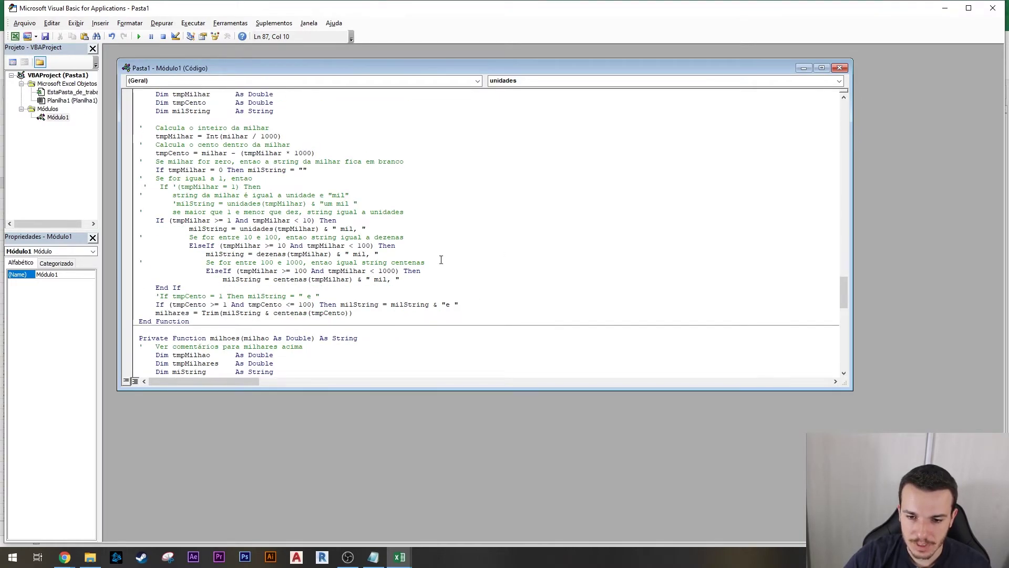
{"action": "scroll", "coordinate": [450, 247], "scroll_direction": "down", "scroll_amount": 4}
{"action": "scroll", "coordinate": [452, 237], "scroll_direction": "down", "scroll_amount": 15}
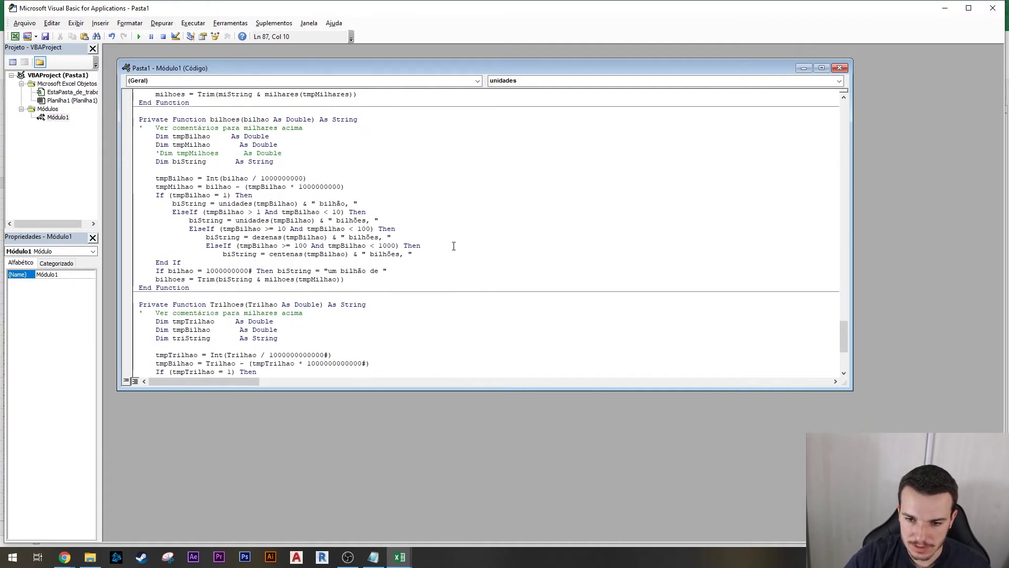
{"action": "scroll", "coordinate": [455, 248], "scroll_direction": "down", "scroll_amount": 2}
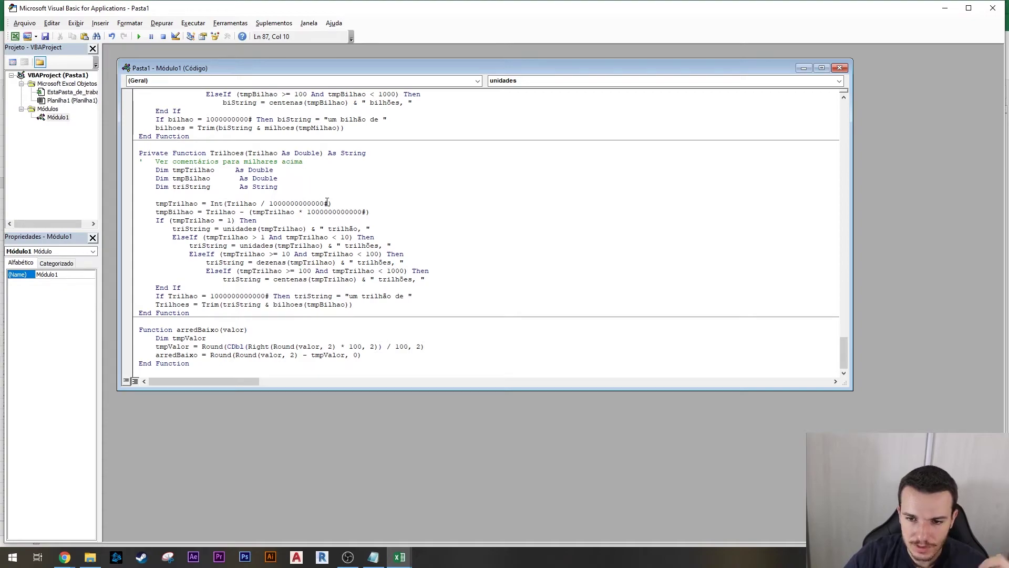
{"action": "scroll", "coordinate": [363, 216], "scroll_direction": "up", "scroll_amount": 5}
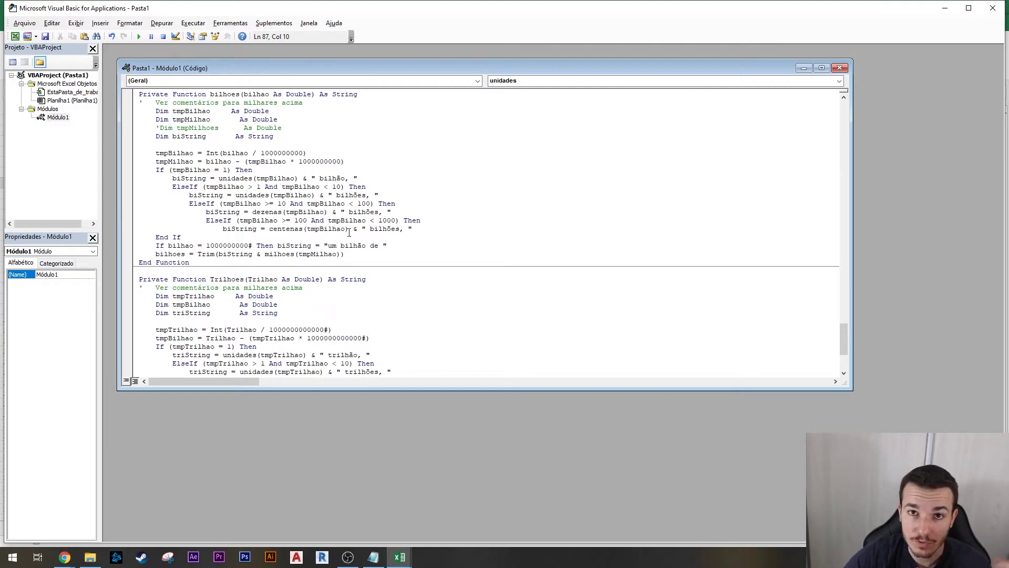
{"action": "scroll", "coordinate": [320, 244], "scroll_direction": "up", "scroll_amount": 2}
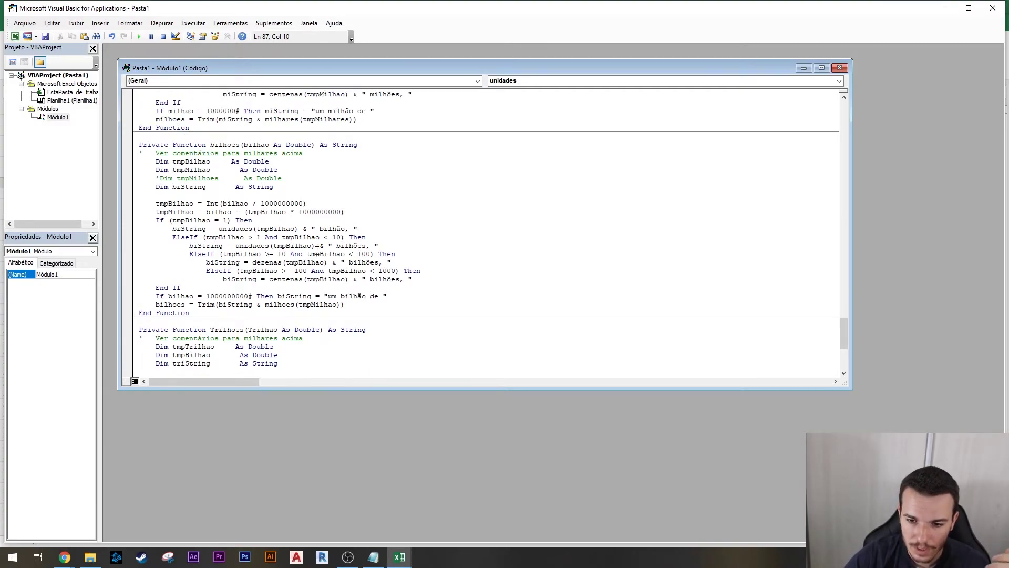
{"action": "scroll", "coordinate": [319, 269], "scroll_direction": "down", "scroll_amount": 3}
{"action": "scroll", "coordinate": [325, 275], "scroll_direction": "down", "scroll_amount": 4}
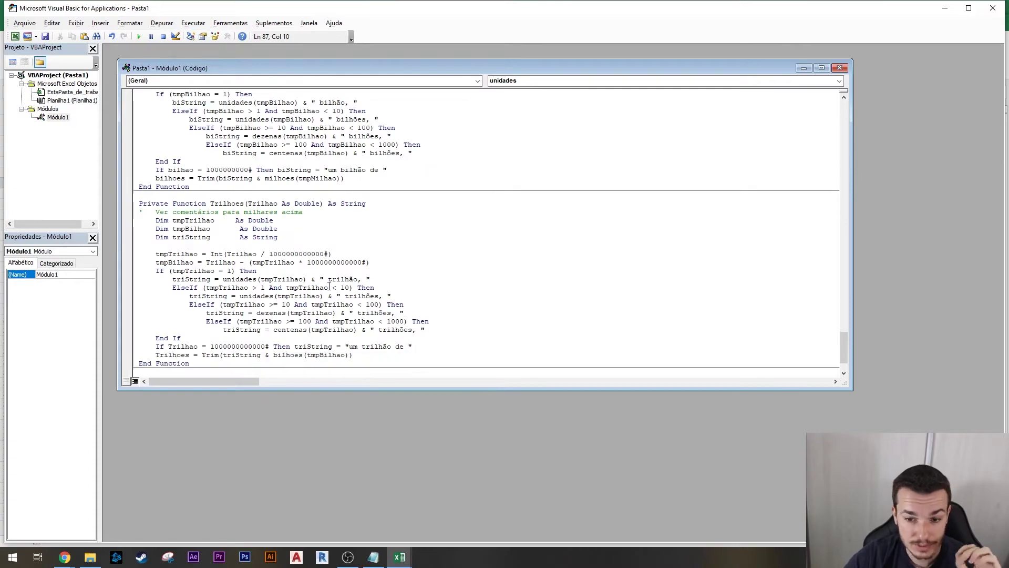
{"action": "left_click", "coordinate": [405, 262]}
Return to the worksheet and enter =Extenso_Valor(B3) in cell B7 to write the receipt value in words.
{"action": "left_click_drag", "start_coordinate": [377, 13], "coordinate": [405, 24]}
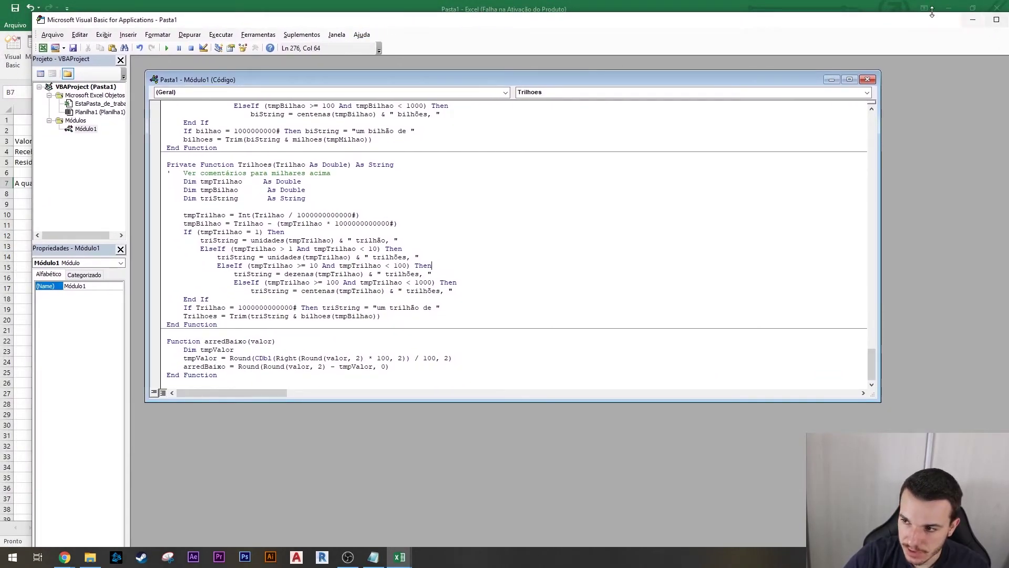
{"action": "left_click_drag", "start_coordinate": [922, 24], "coordinate": [876, 19]}
{"action": "left_click", "coordinate": [974, 14]}
{"action": "type", "text": "=Ext"}
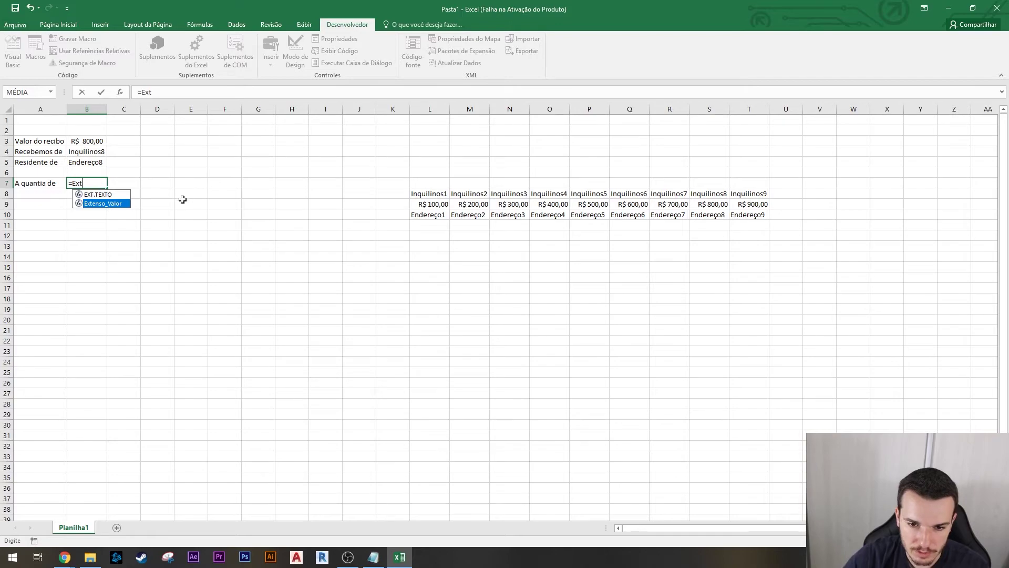
{"action": "key", "text": "Tab"}
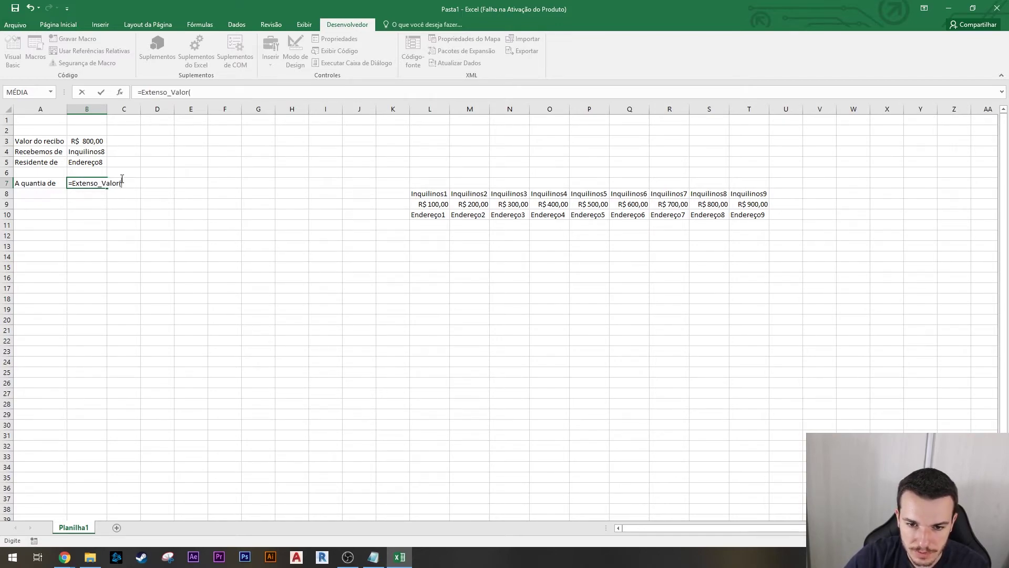
{"action": "left_click", "coordinate": [86, 141]}
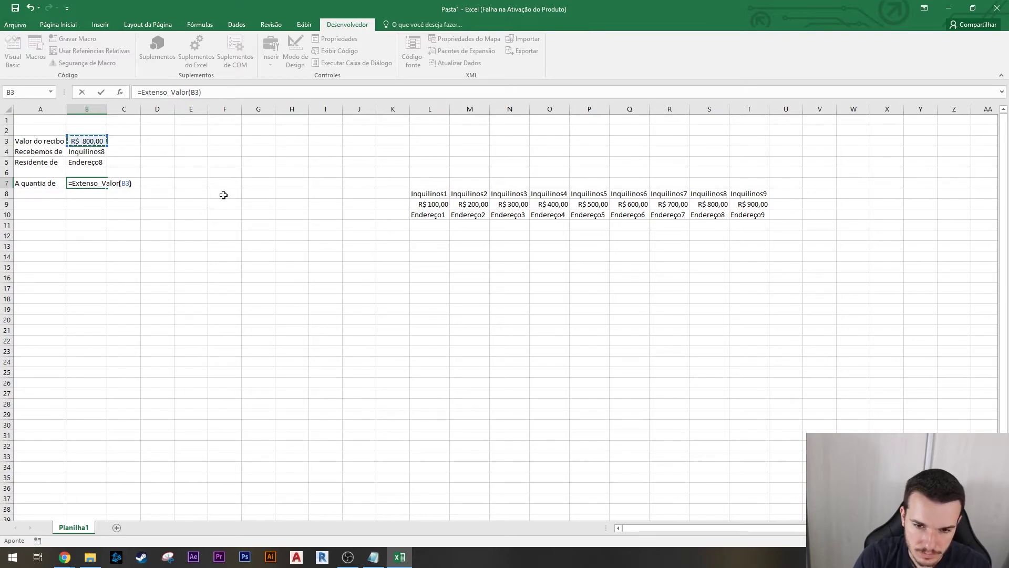
{"action": "type", "text": ")"}
{"action": "key", "text": "Return"}
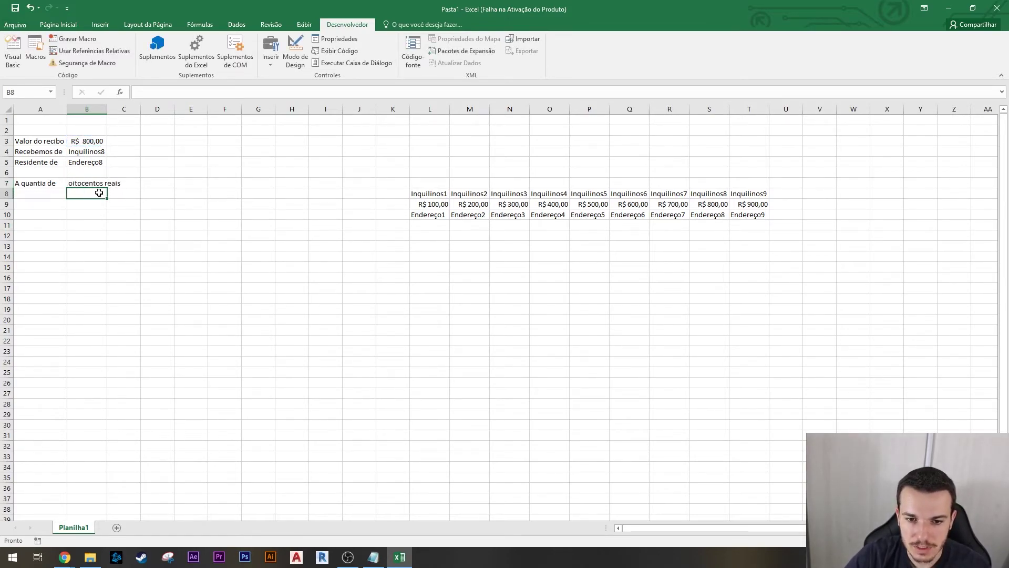
Widen column B to fit the amount in words and select cell B7.
{"action": "left_click_drag", "start_coordinate": [108, 109], "coordinate": [139, 109]}
{"action": "key", "text": "Up"}
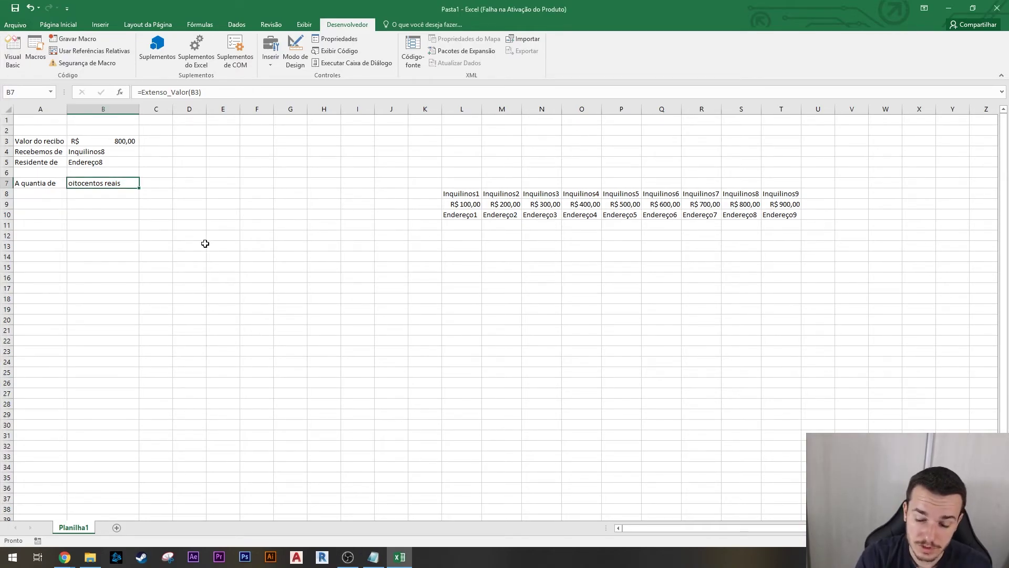
Reopen the VBA editor and inspect the Name property of Módulo1 with its code window minimized.
{"action": "key", "text": "alt+F11"}
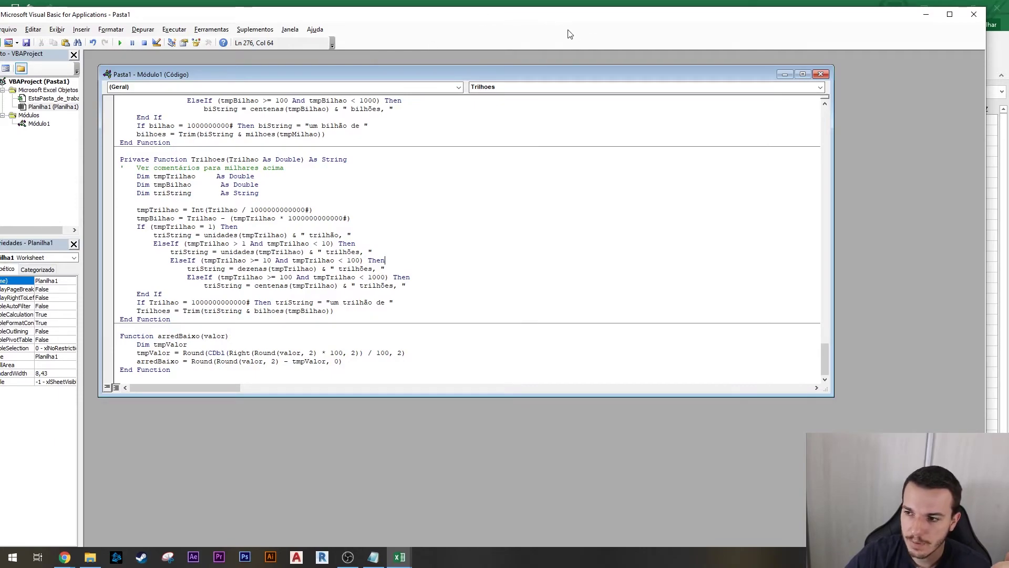
{"action": "left_click", "coordinate": [785, 74]}
{"action": "left_click_drag", "start_coordinate": [468, 20], "coordinate": [612, 14]}
{"action": "left_click", "coordinate": [176, 275]}
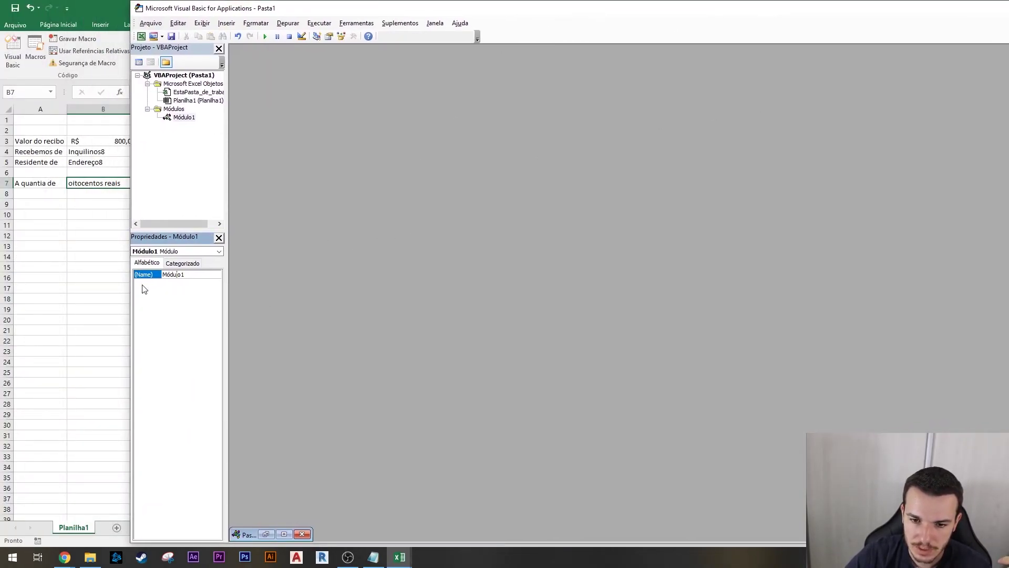
{"action": "right_click", "coordinate": [156, 276]}
{"action": "left_click", "coordinate": [194, 335]}
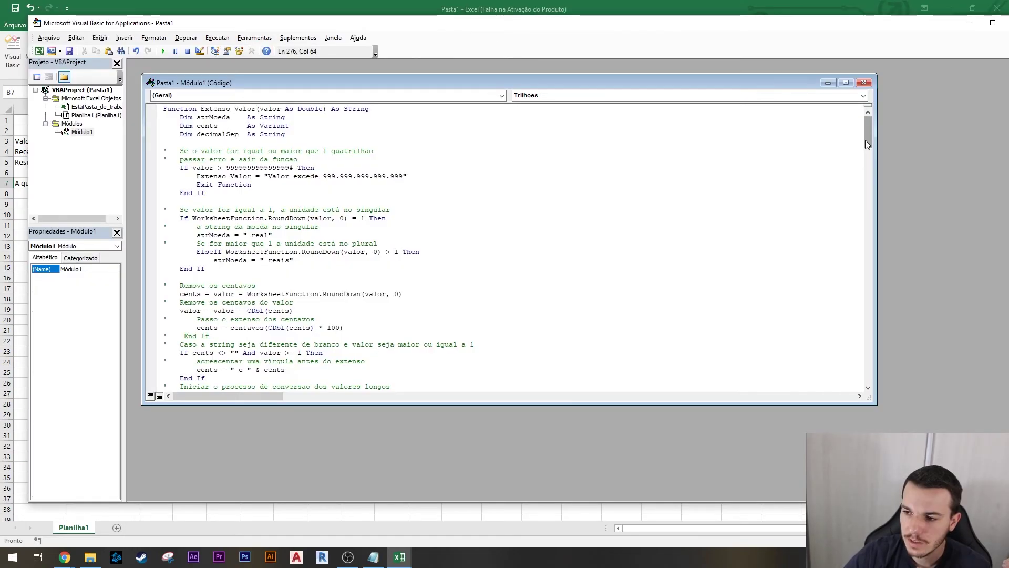
Examine the Extenso_Valor function declaration at the start of the Módulo1 code and return to cell B7 on the worksheet.
{"action": "mouse_move", "coordinate": [865, 140]}
{"action": "left_mouse_down"}
{"action": "mouse_move", "coordinate": [887, 295]}
{"action": "mouse_move", "coordinate": [869, 129]}
{"action": "left_mouse_up"}
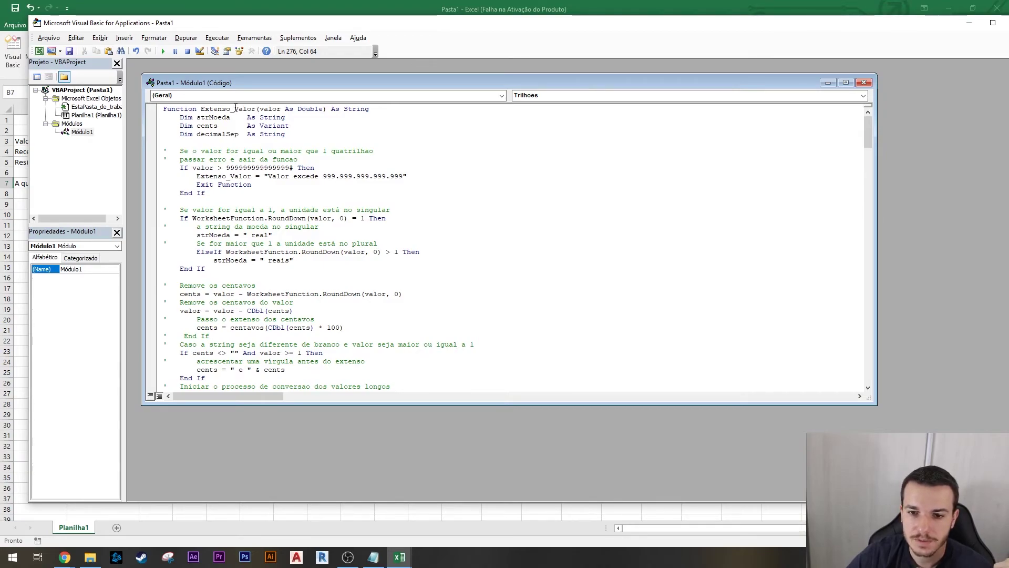
{"action": "left_click_drag", "start_coordinate": [163, 109], "coordinate": [256, 105]}
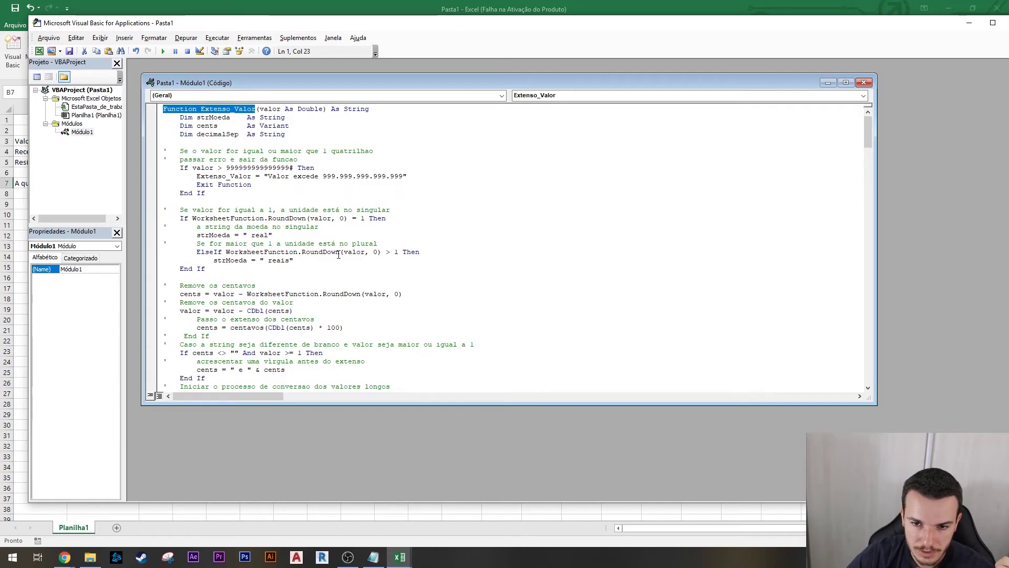
{"action": "left_click", "coordinate": [244, 125]}
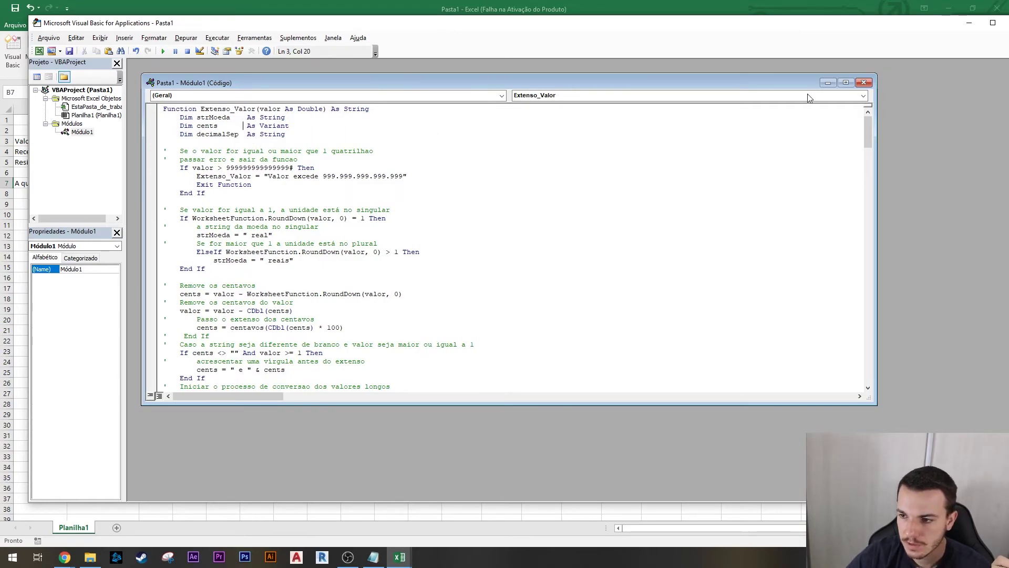
{"action": "left_click_drag", "start_coordinate": [913, 28], "coordinate": [852, 23]}
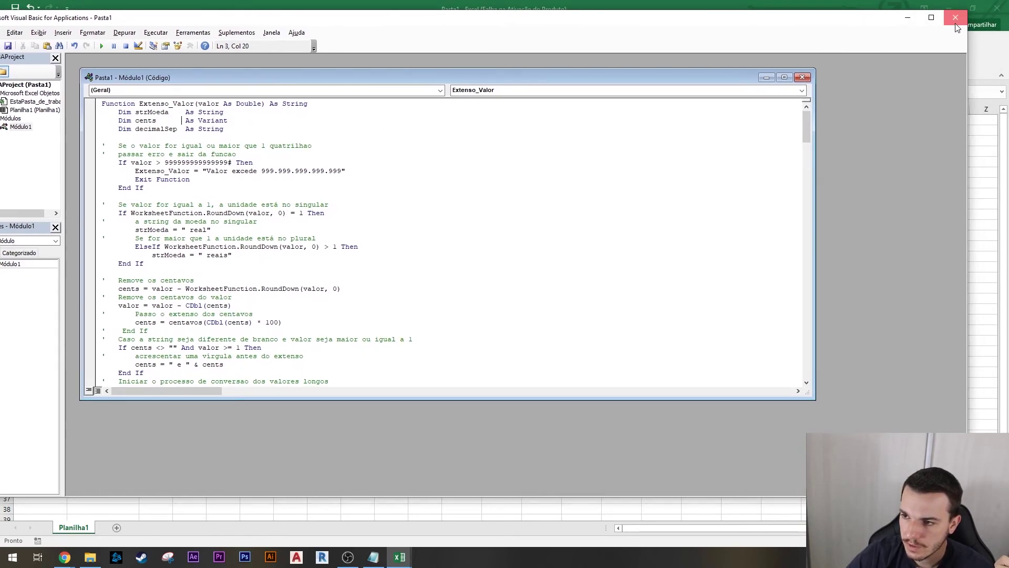
{"action": "left_click", "coordinate": [908, 18]}
{"action": "left_click", "coordinate": [195, 289]}
{"action": "left_click", "coordinate": [105, 185]}
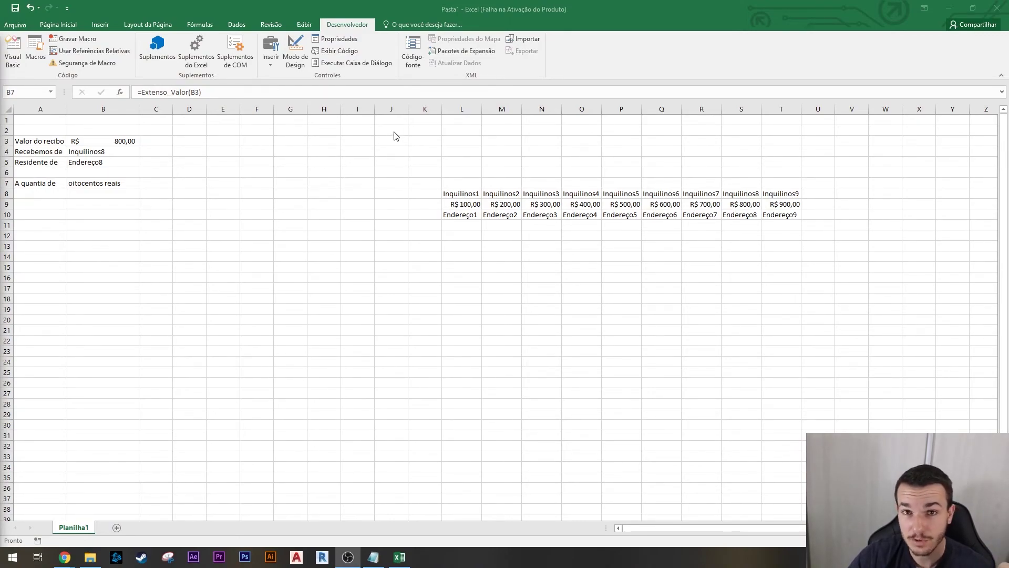
Review the macro settings in the Trust Center options and close the dialogs without saving changes.
{"action": "left_click", "coordinate": [11, 26]}
{"action": "left_click", "coordinate": [13, 27]}
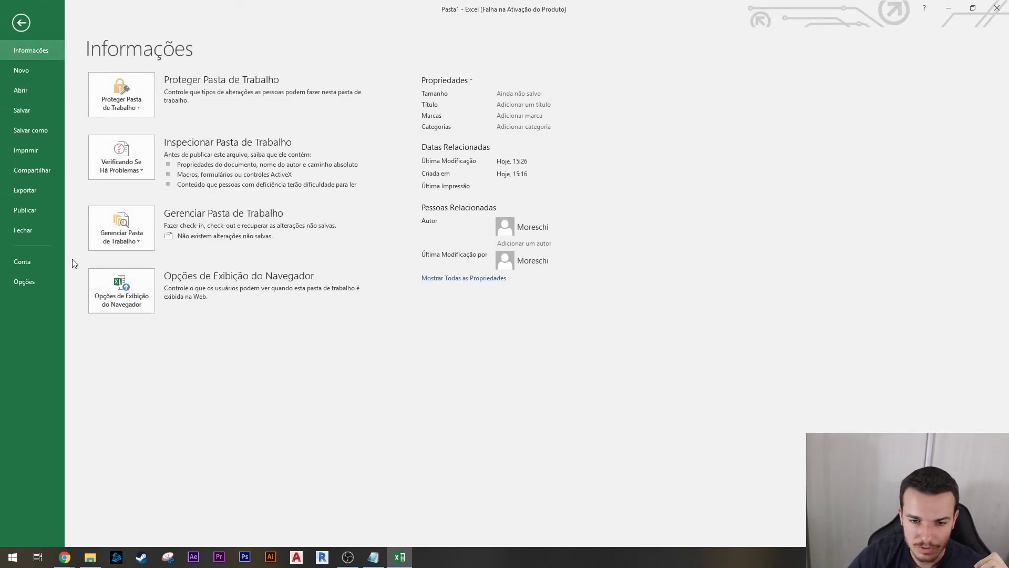
{"action": "left_click", "coordinate": [24, 281]}
{"action": "left_click_drag", "start_coordinate": [323, 112], "coordinate": [263, 94]}
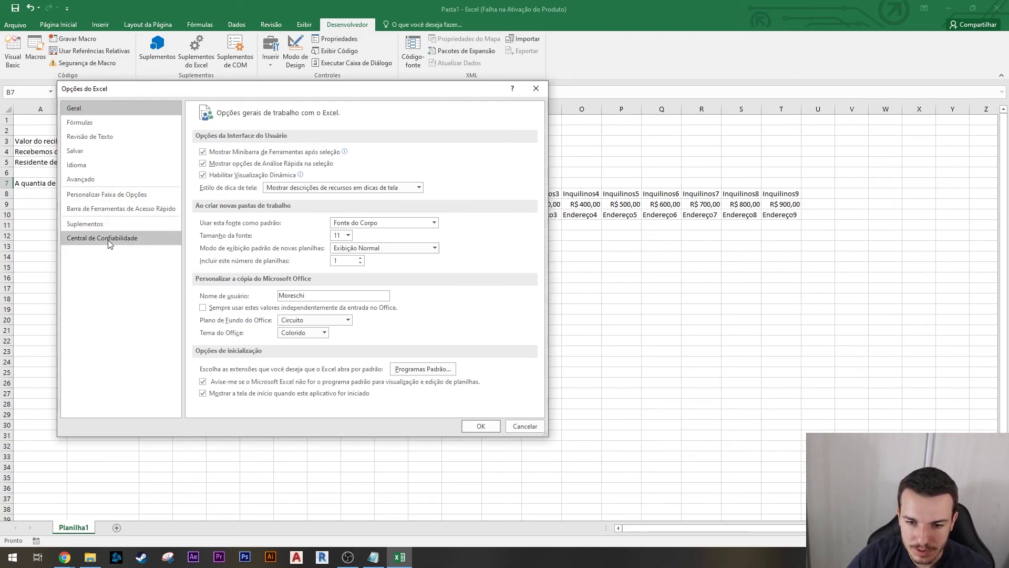
{"action": "left_click", "coordinate": [124, 238]}
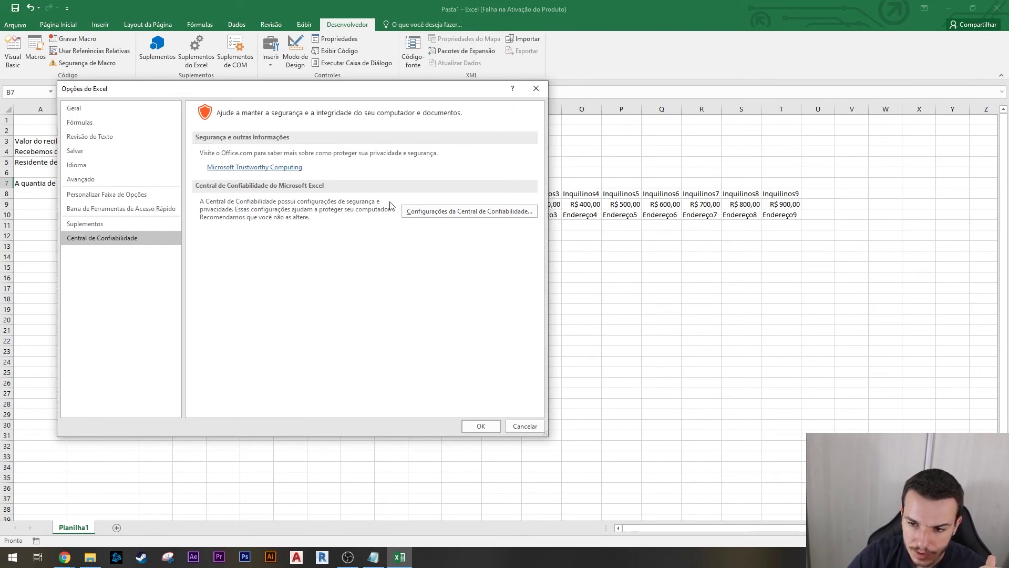
{"action": "left_click", "coordinate": [468, 212]}
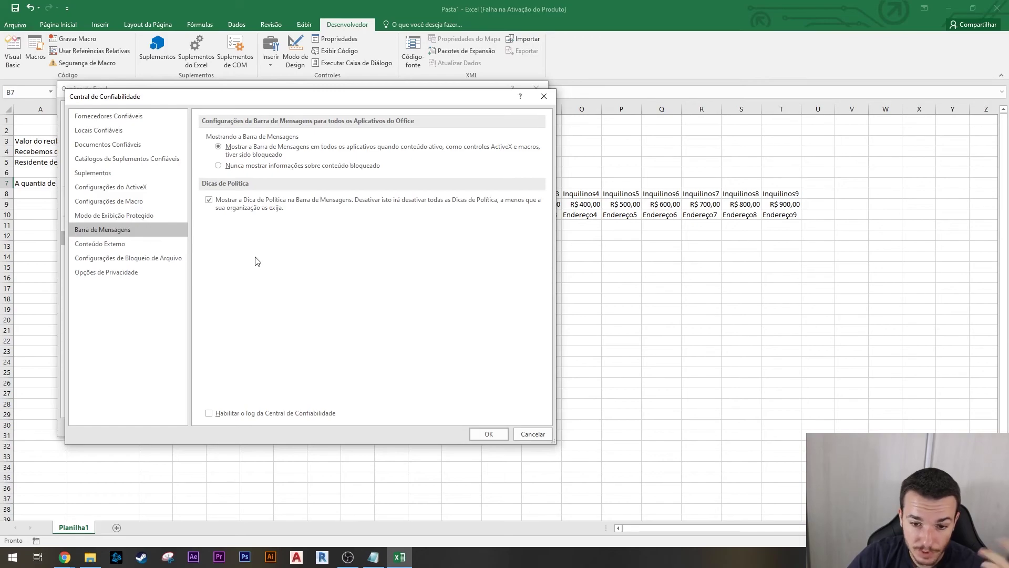
{"action": "left_click", "coordinate": [144, 201]}
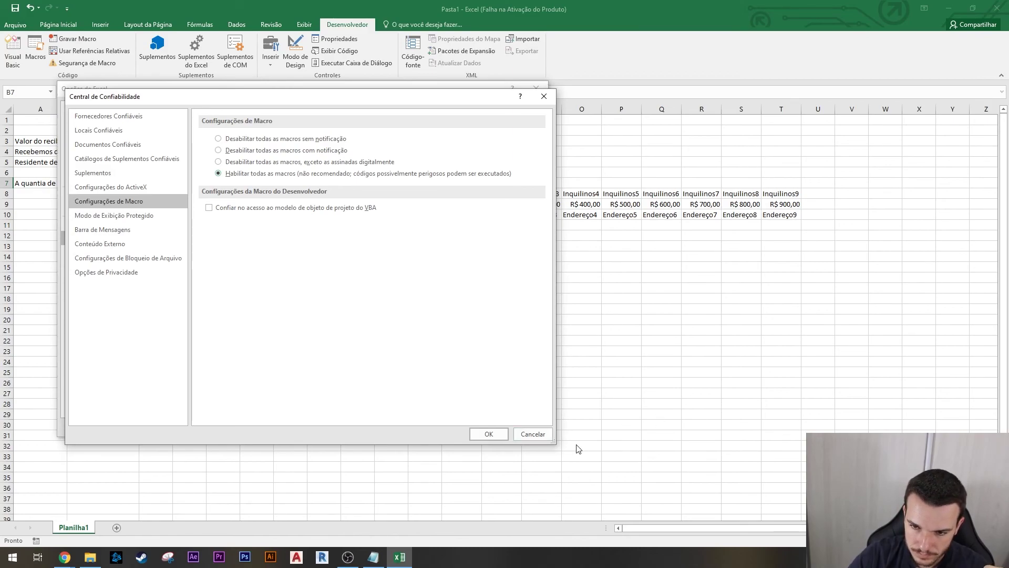
{"action": "left_click", "coordinate": [529, 434]}
{"action": "left_click", "coordinate": [525, 424]}
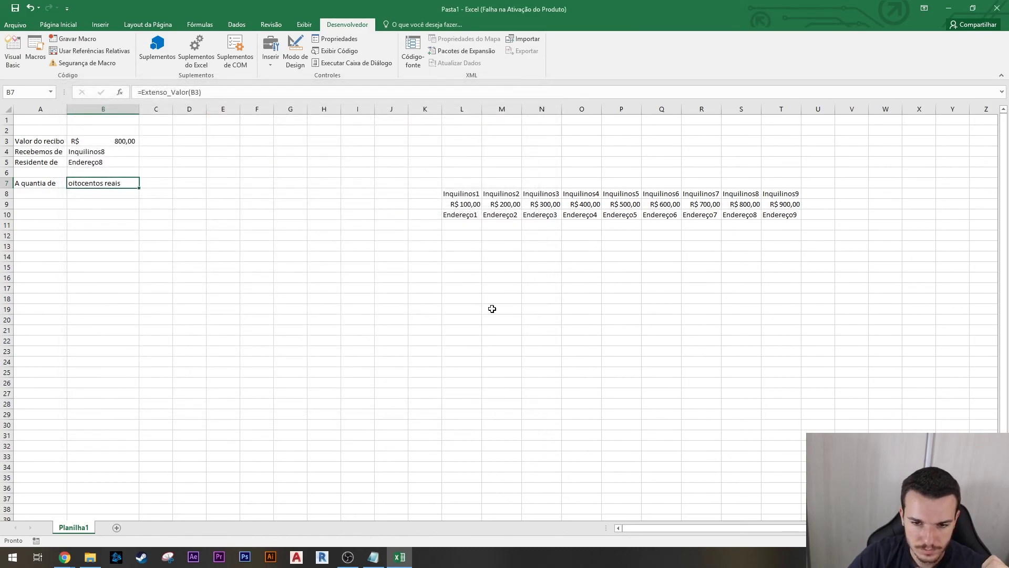